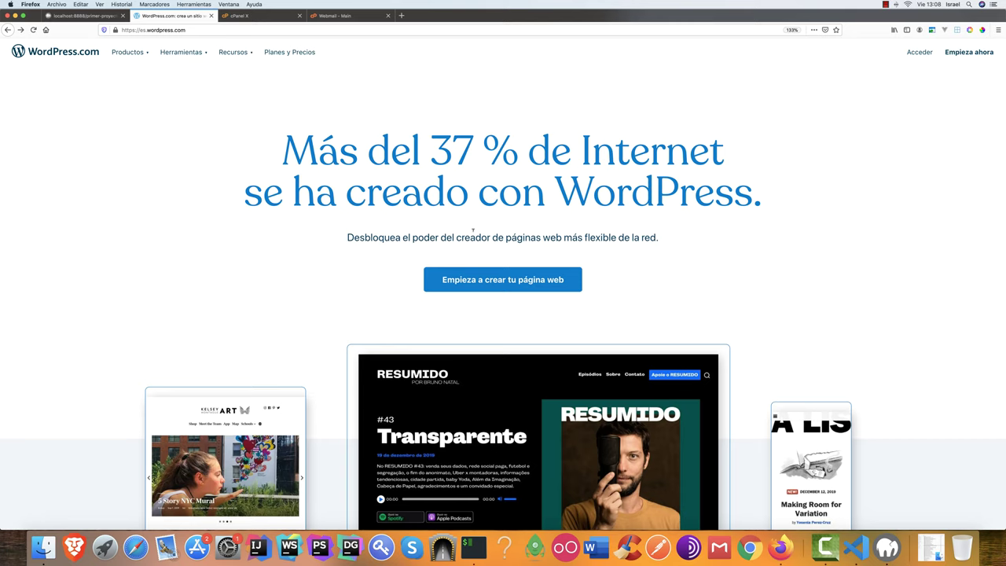
Create a WordPress.com account by entering the email address, username and account password, and save the login in the browser
click(501, 282)
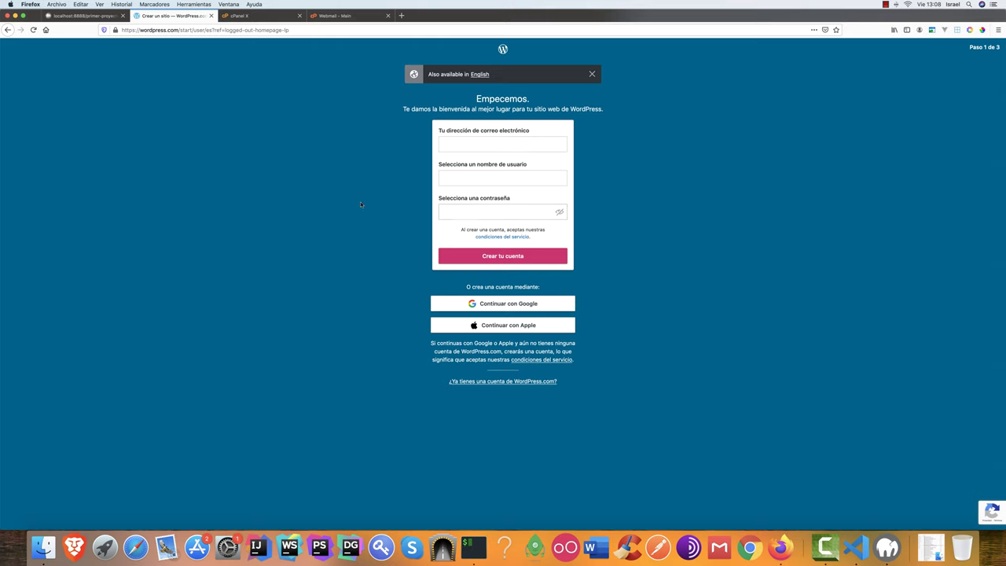
key(super+backslash)
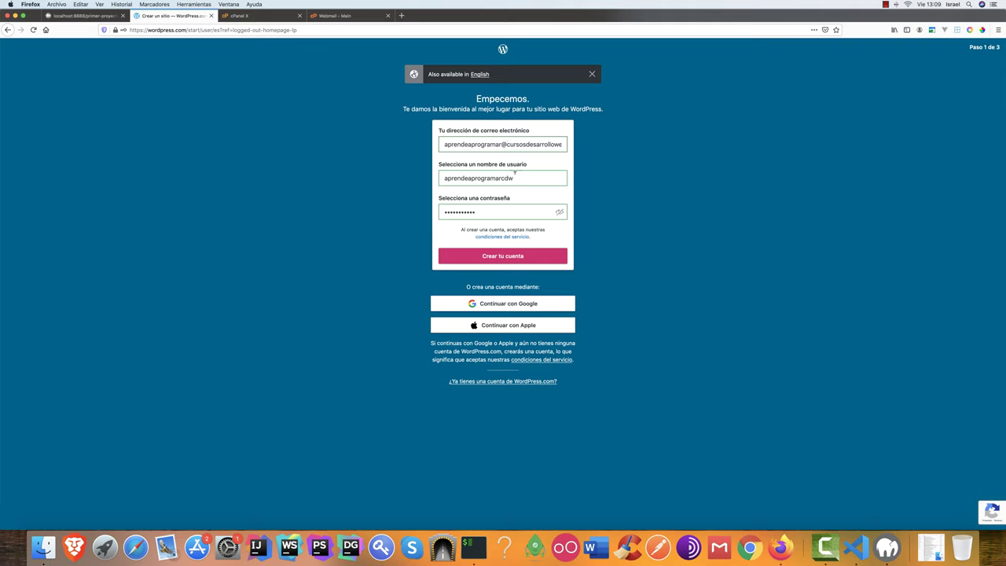
click(502, 256)
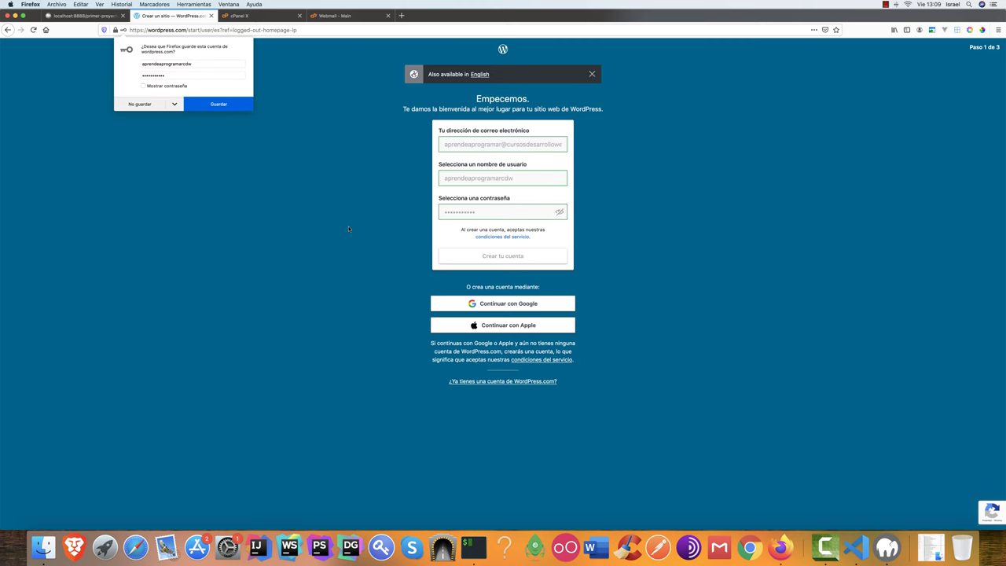
click(217, 103)
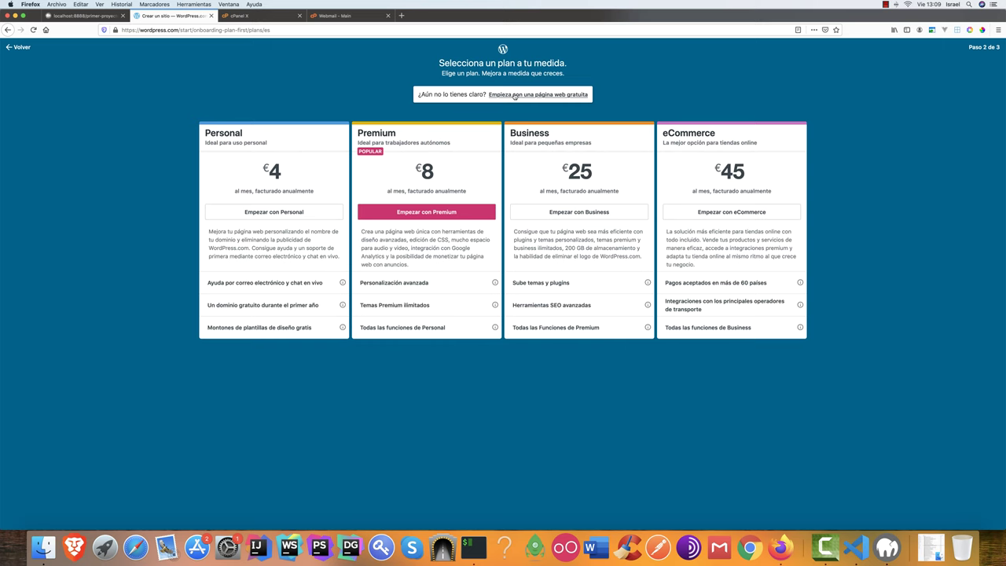
Start with the free website plan, search for the domain aprendeaprogramardesdecero and choose the free wordpress.com address
key(super+plus)
key(super+plus)
key(super+plus)
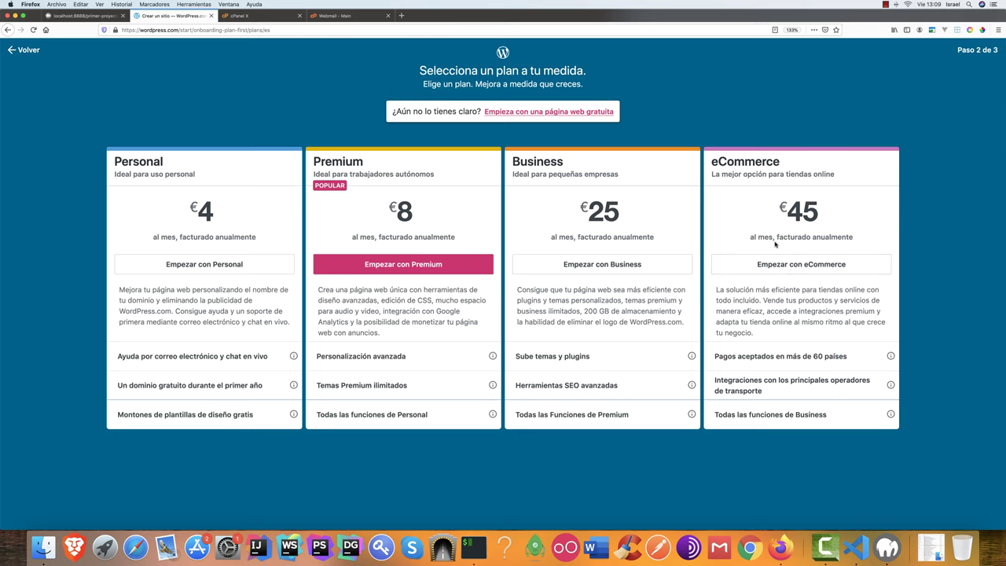
click(522, 114)
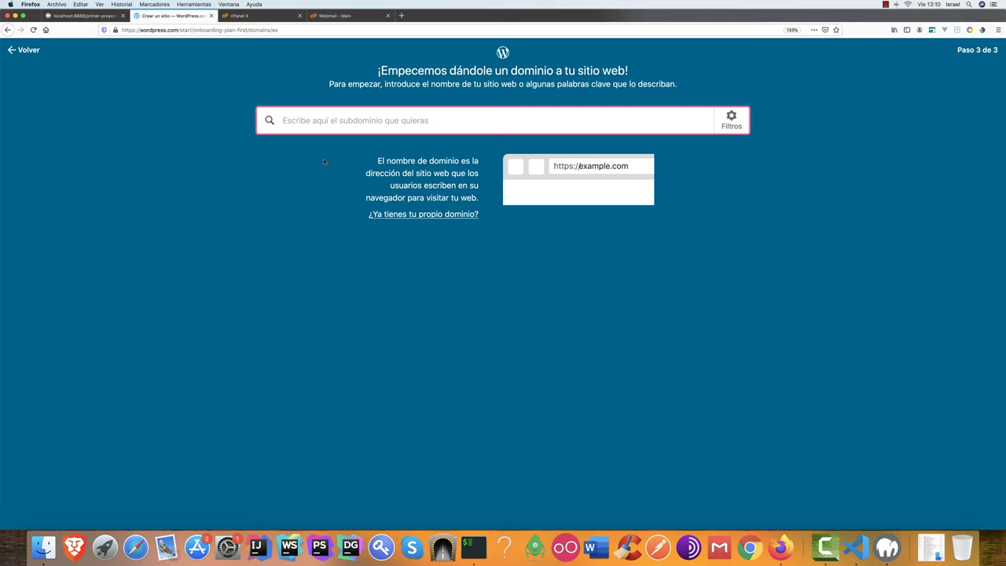
text(aprendeaprogramardesdecero)
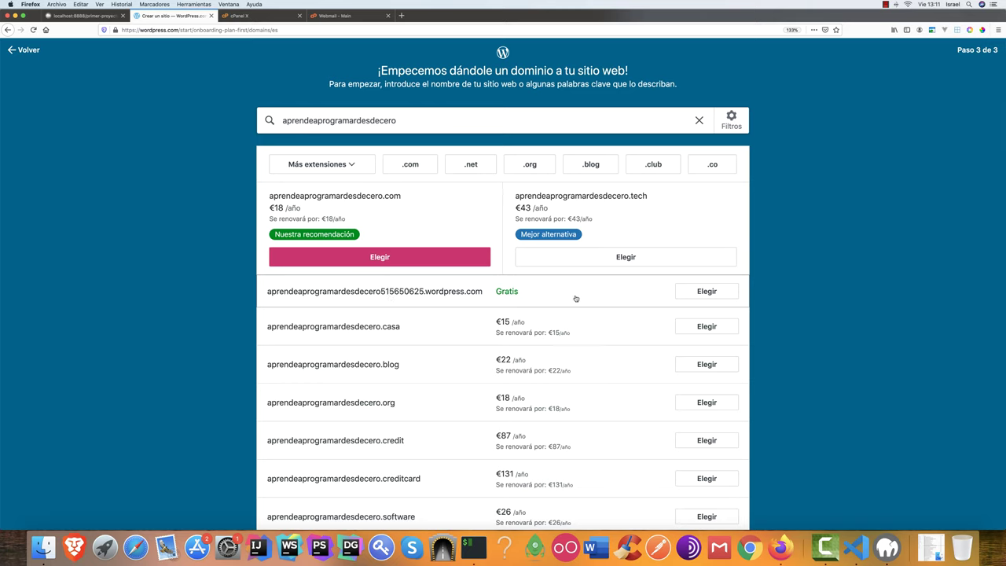
click(707, 292)
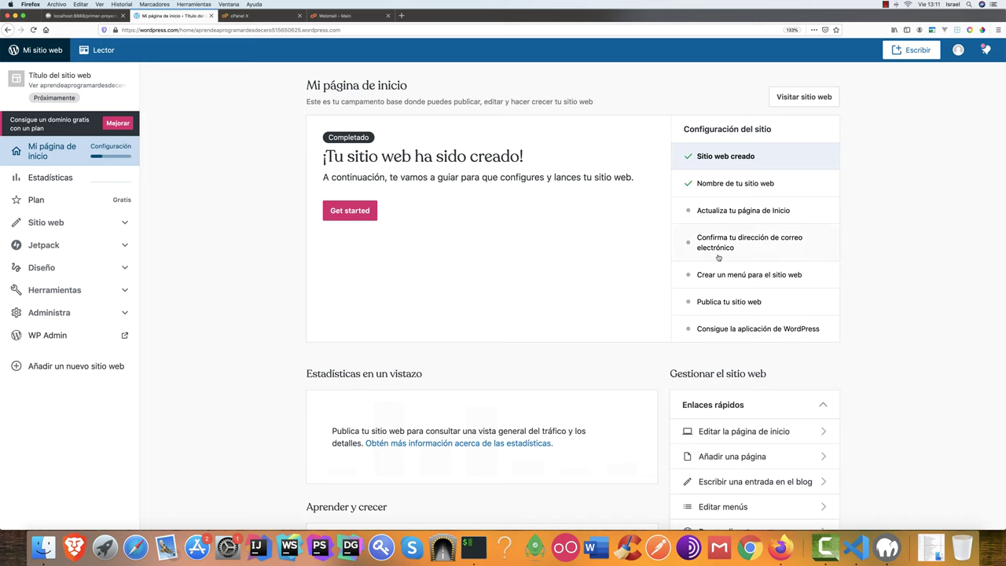
Start the site setup, open the home page in the block editor and go through the welcome tour
click(350, 212)
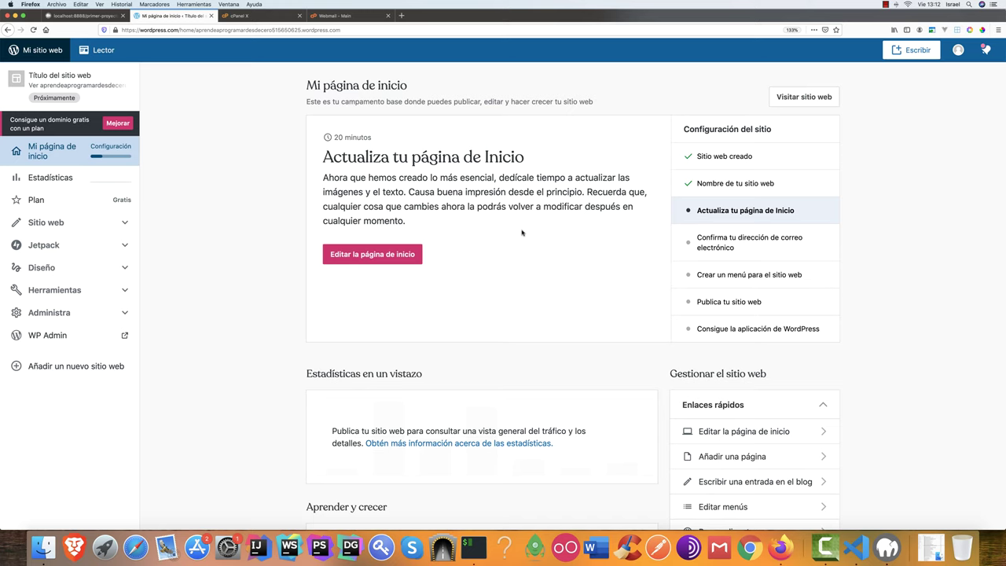
click(386, 252)
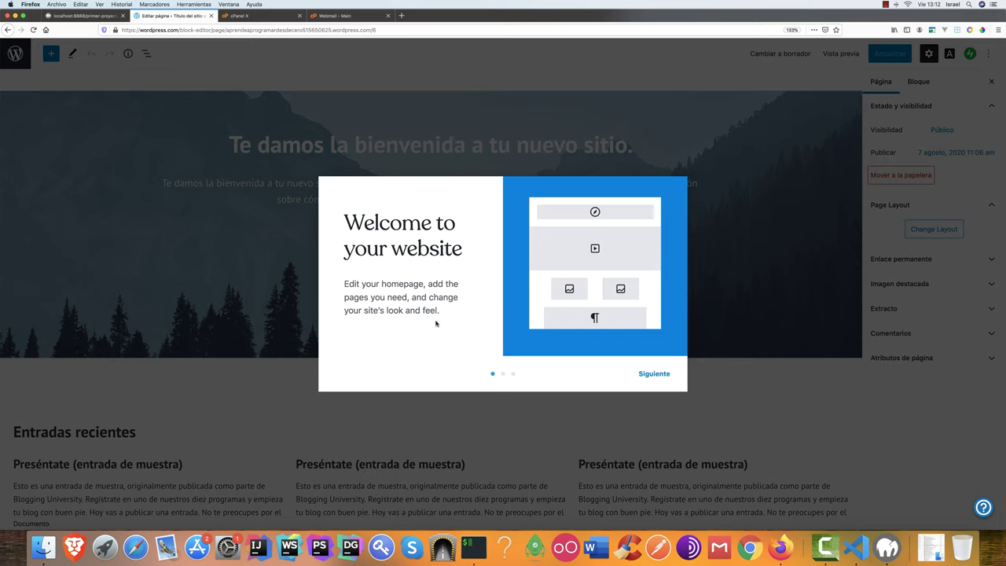
click(654, 373)
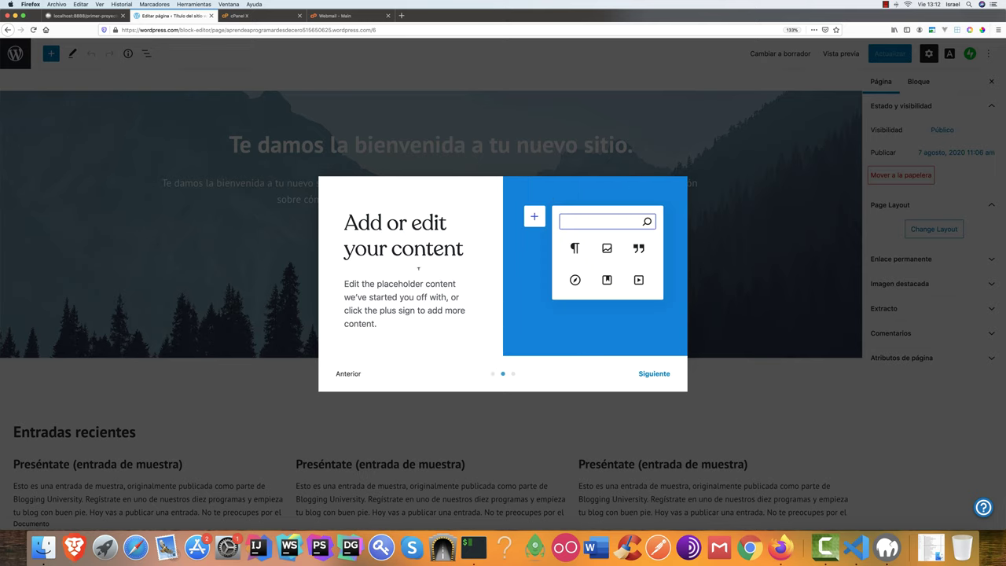
click(646, 371)
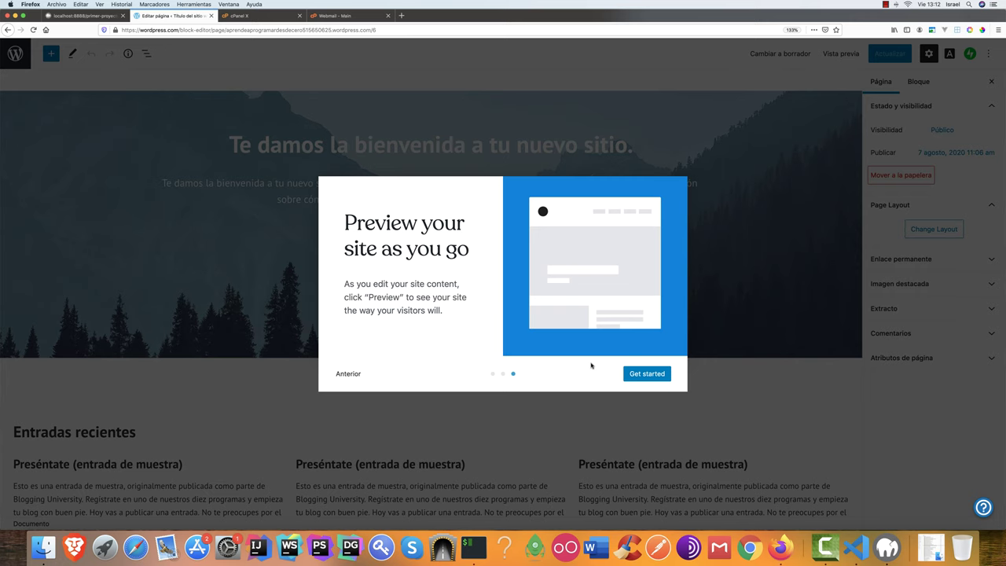
click(646, 373)
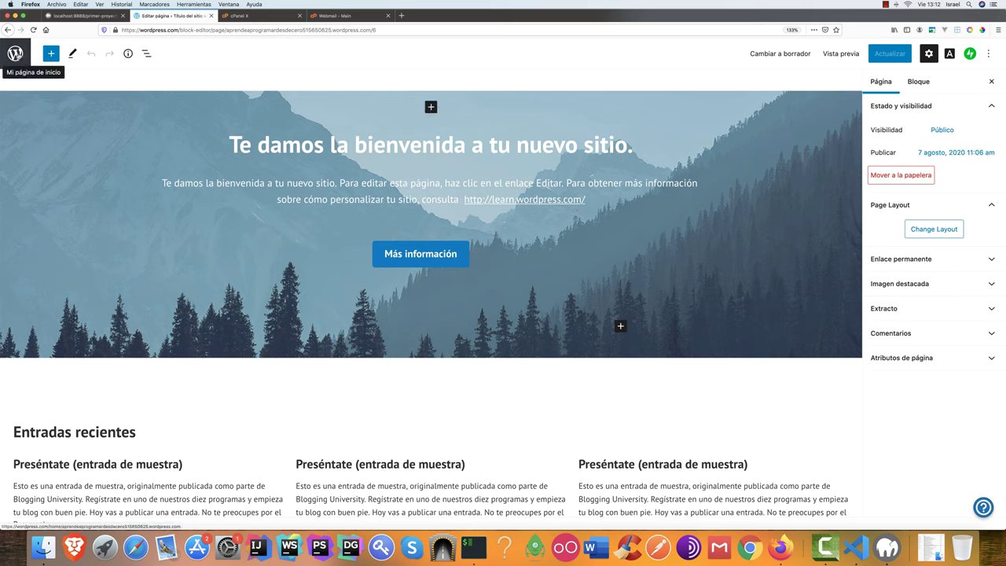
Leave the page editor for the site's Mi página de inicio and open its WP Admin dashboard
click(15, 53)
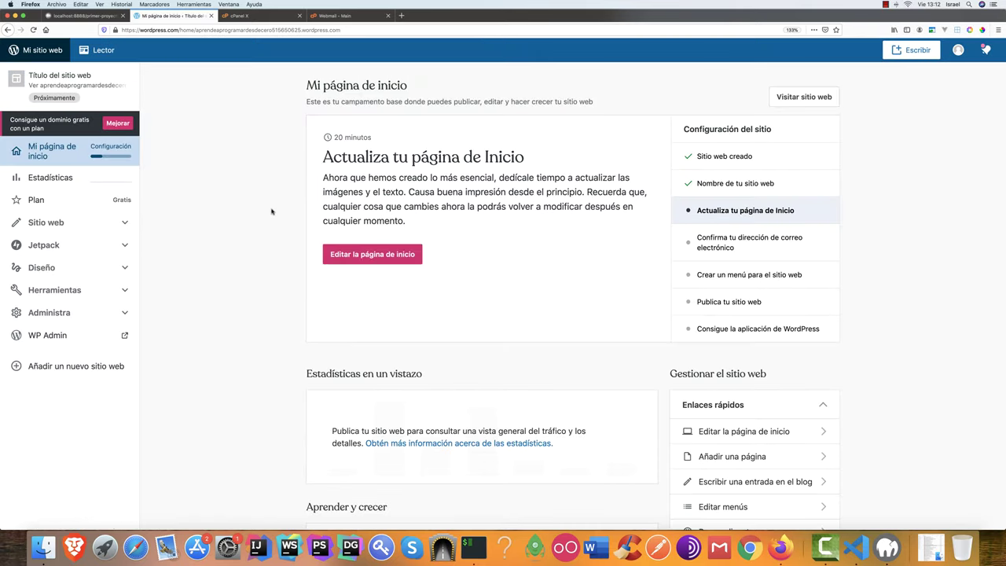
click(49, 334)
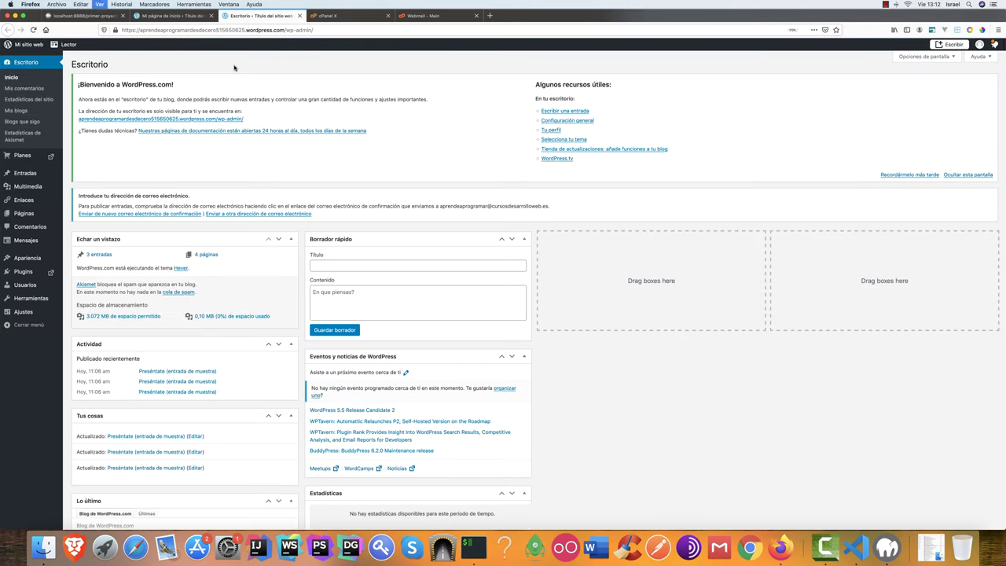
key(super+plus)
key(super+plus)
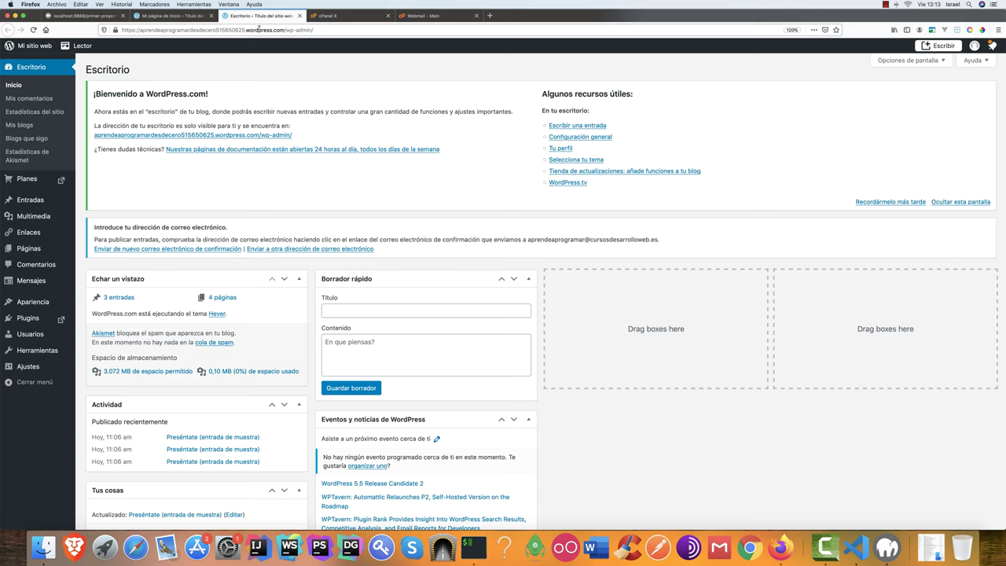
Remove wp-admin/ from the dashboard address and load the site's public front page
drag(286, 30, 325, 30)
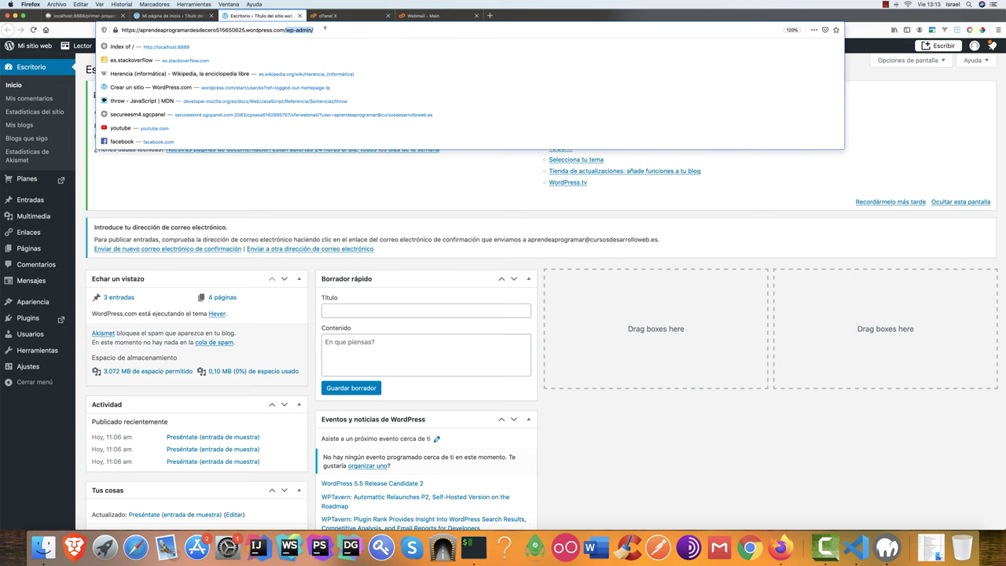
click(130, 29)
drag(287, 30, 314, 30)
key(BackSpace)
key(Return)
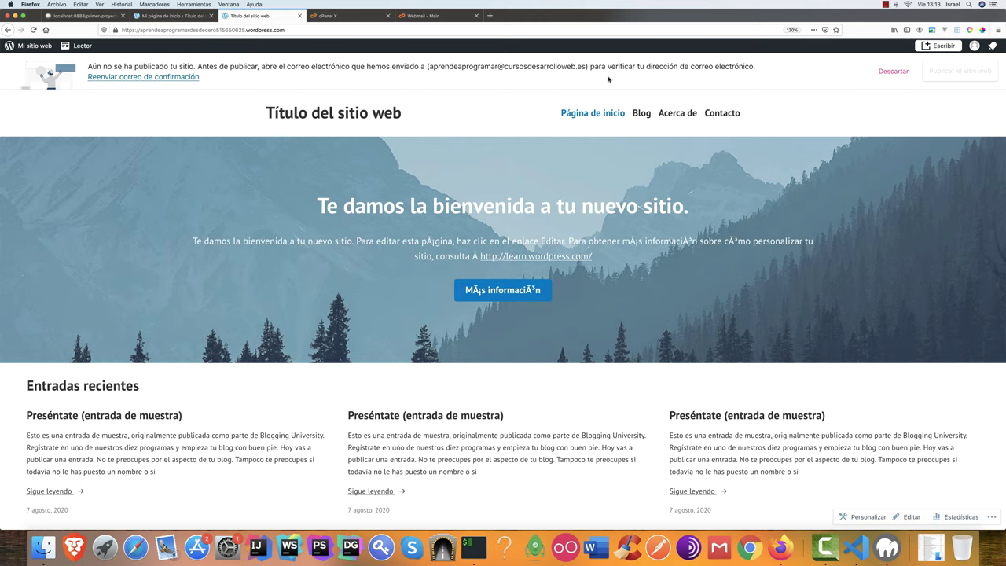
Switch to the Roundcube webmail, open the WordPress.com activation message and confirm the account's email address from it
click(414, 16)
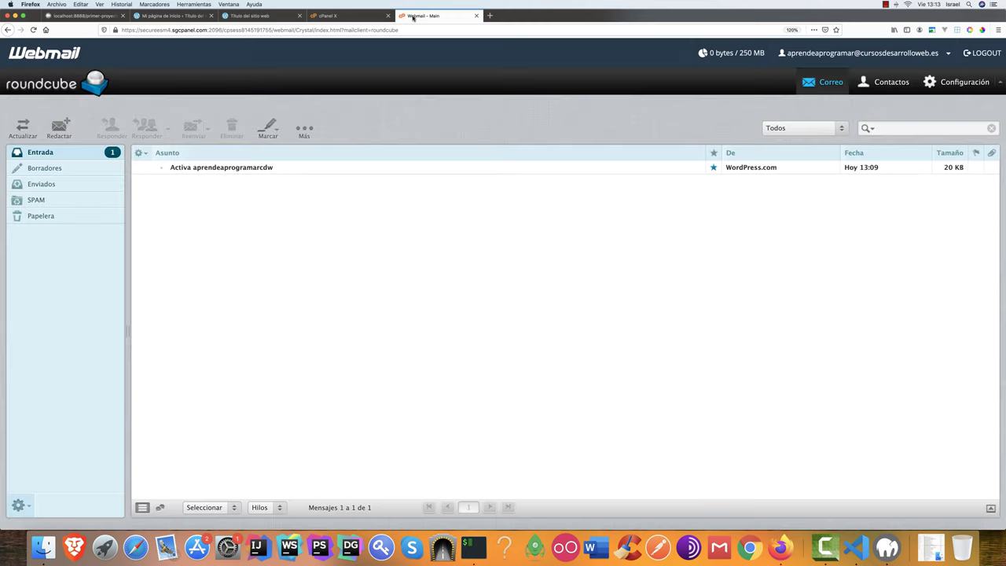
click(219, 168)
double_click(214, 167)
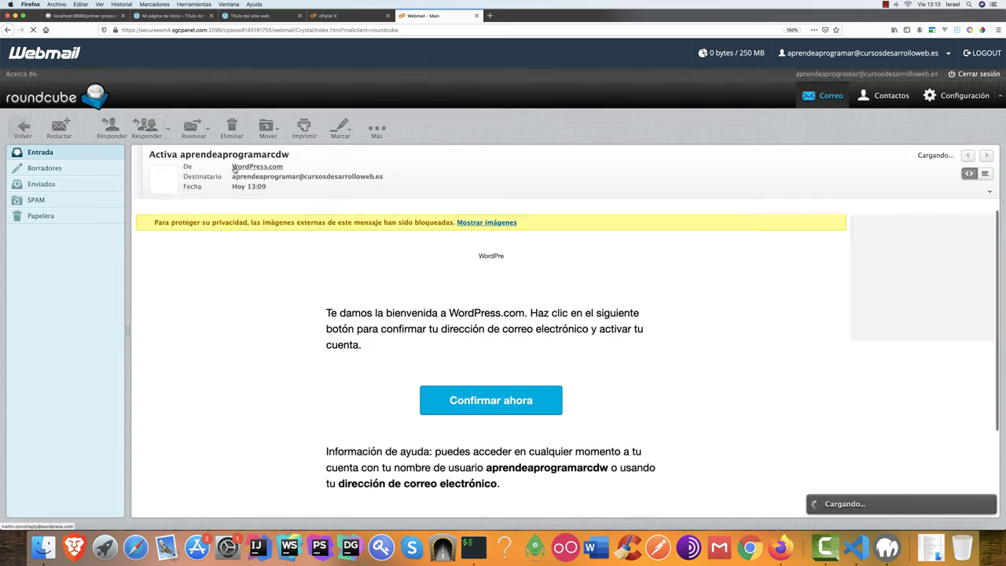
click(480, 213)
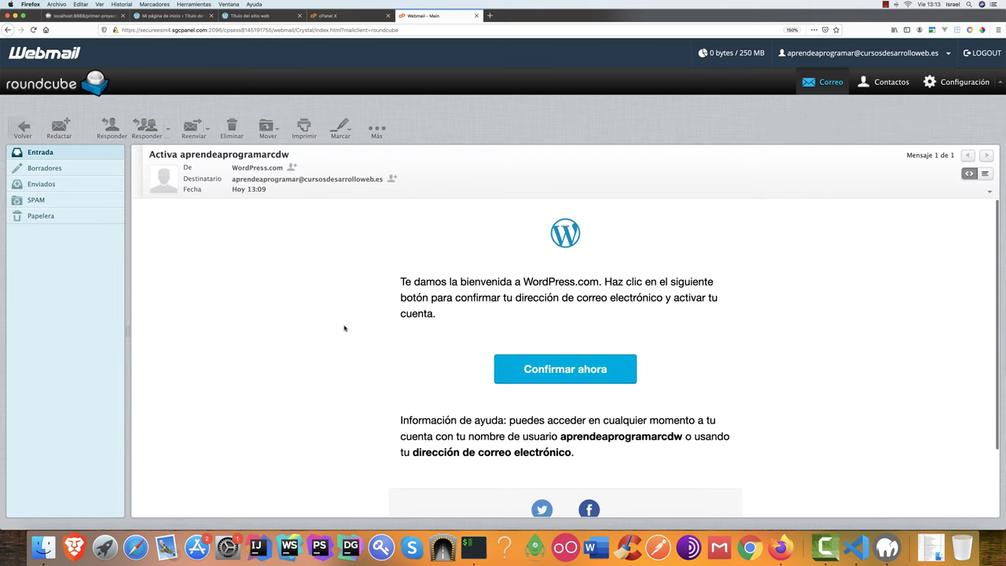
click(537, 362)
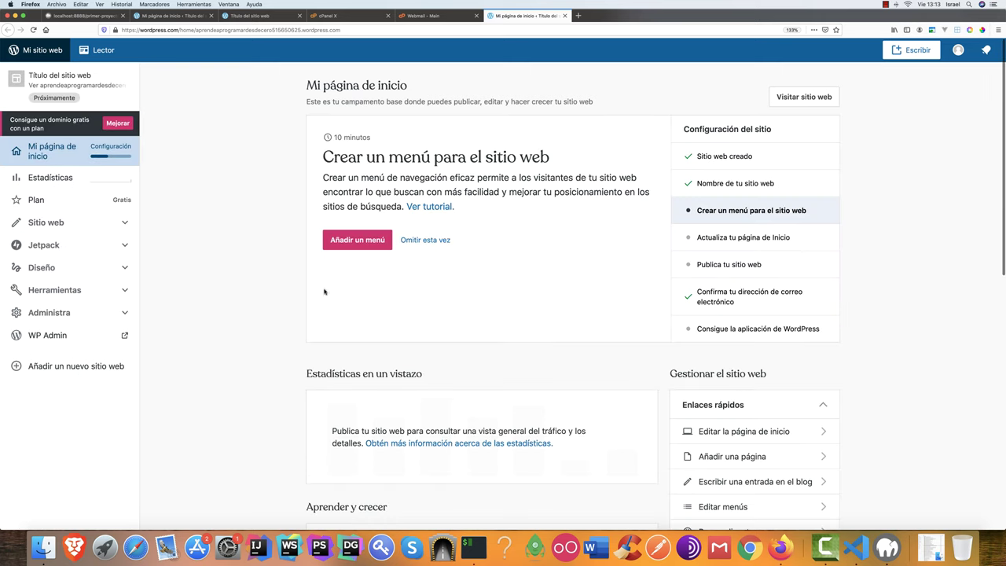
Reload the site's public front page and publish the site, skipping the domain purchase and continuing with the free site
click(236, 16)
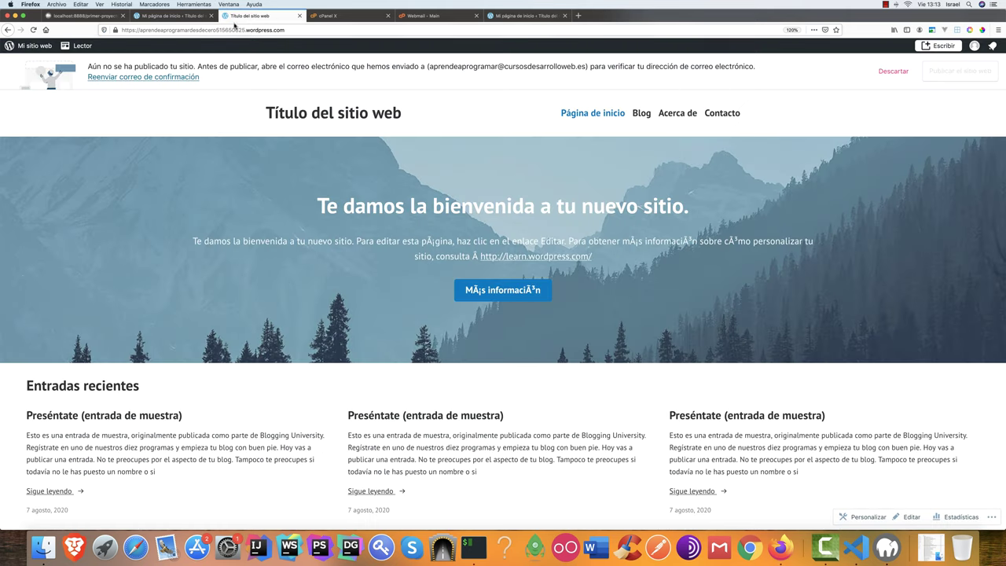
click(261, 29)
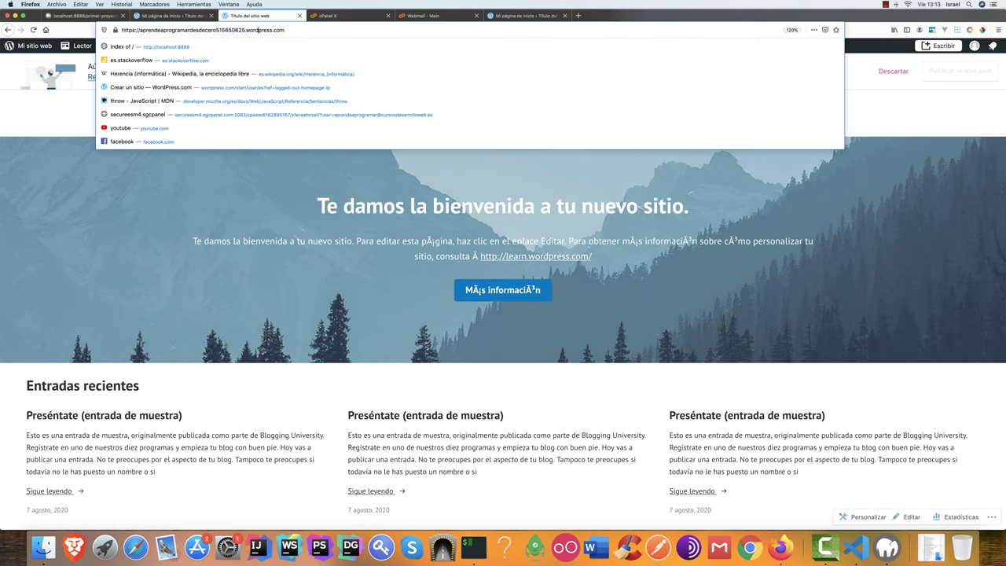
key(Return)
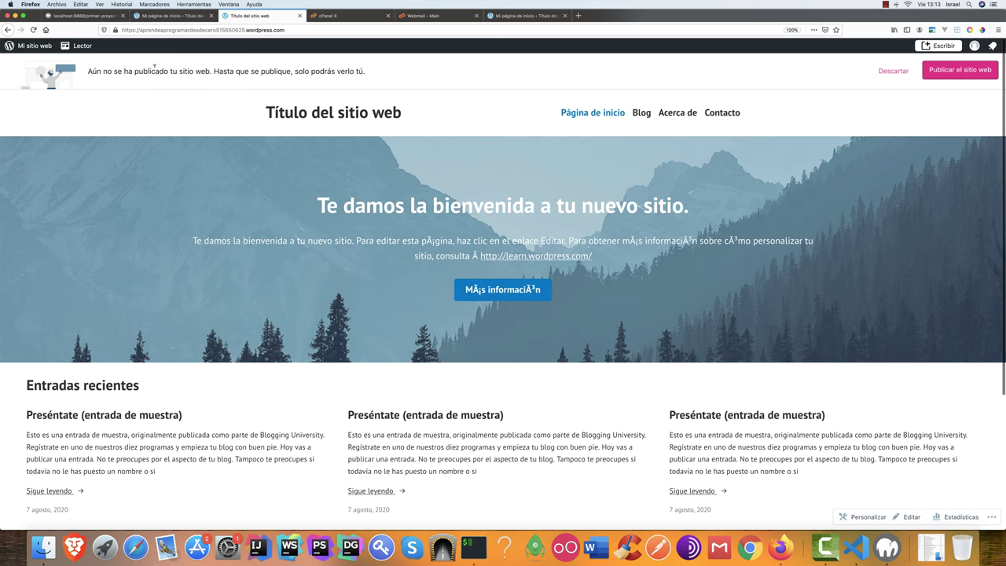
click(941, 72)
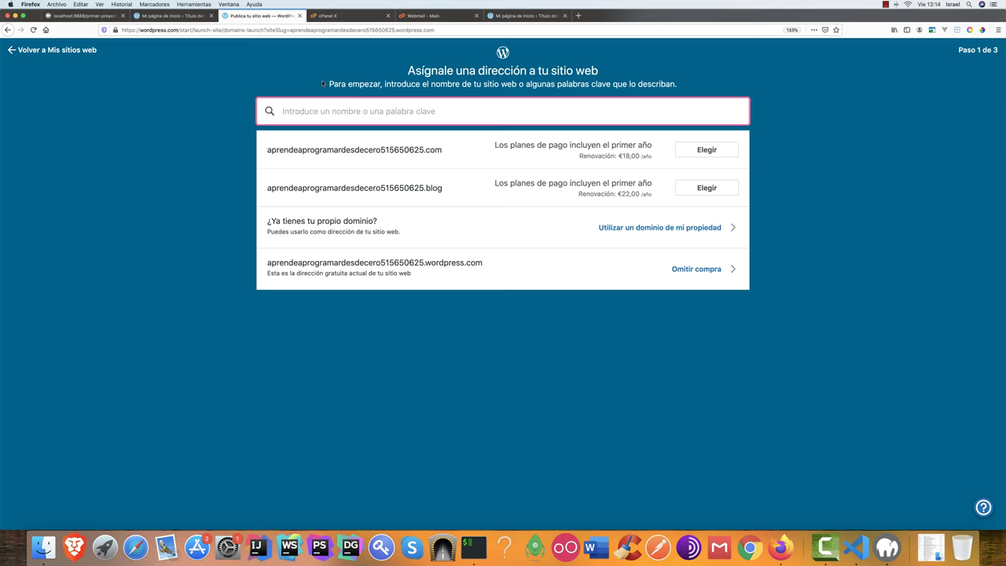
click(487, 342)
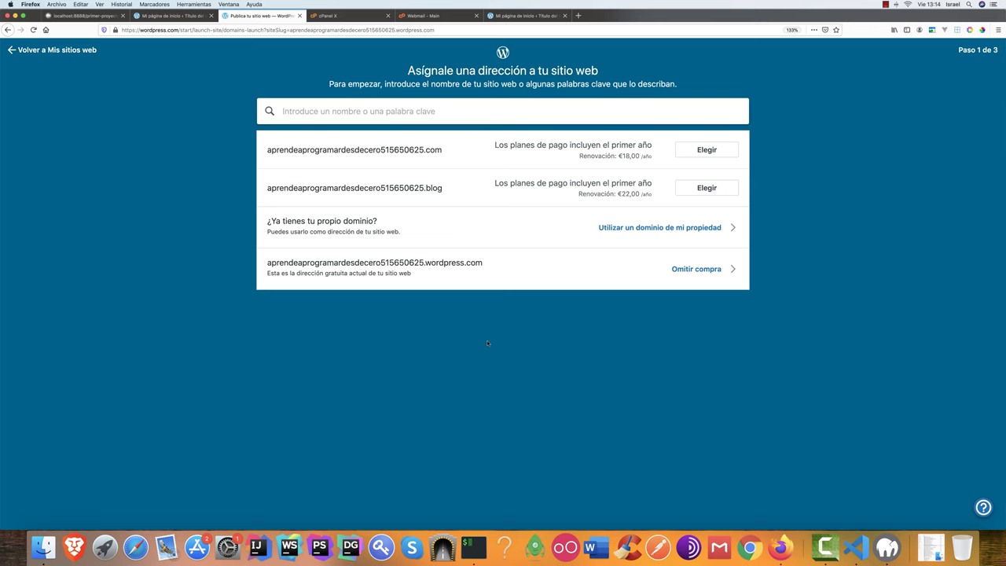
click(689, 270)
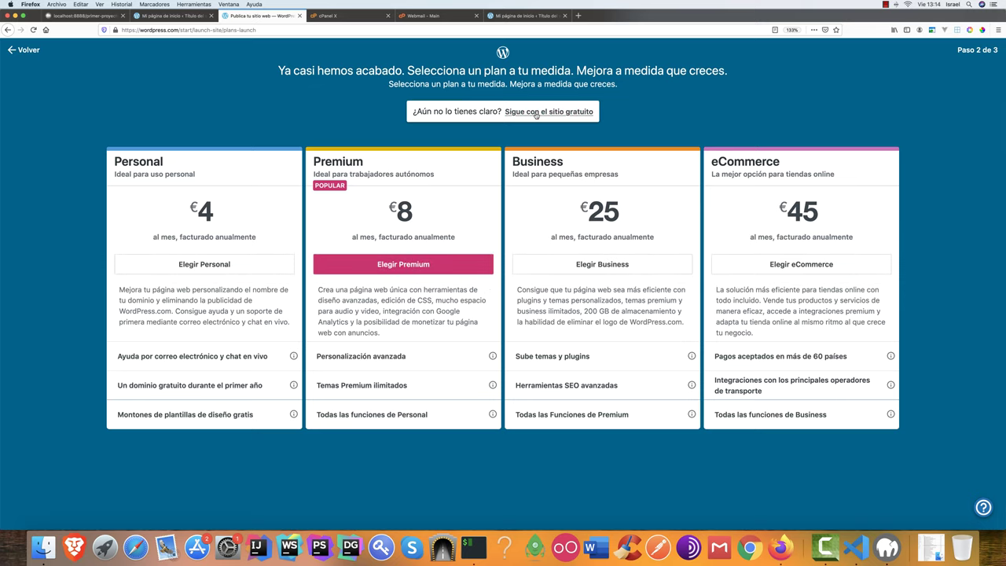
click(535, 112)
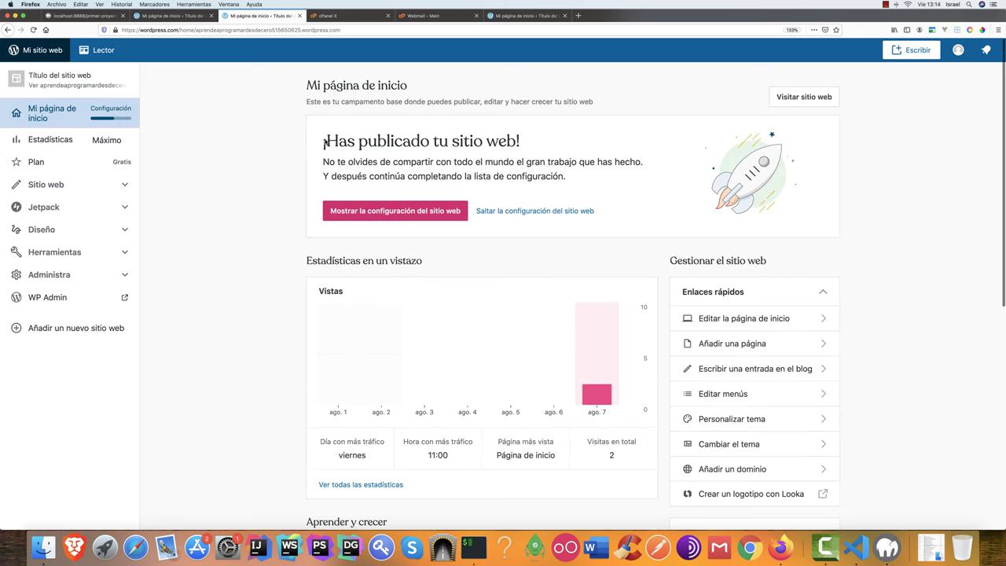
Look over the Mi página de inicio page of the published site, from the publication notice down to the help resources
drag(323, 141, 538, 142)
click(538, 143)
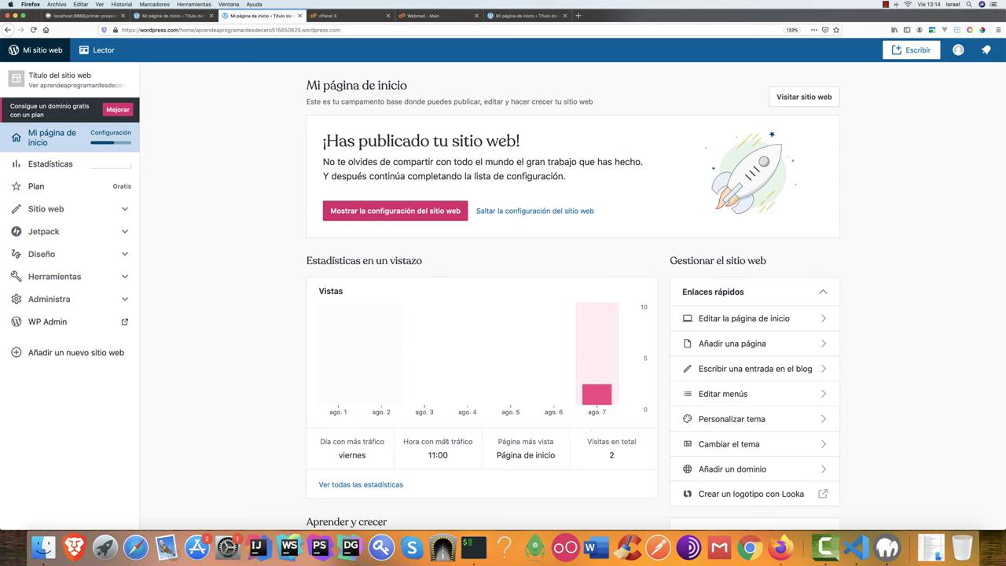
scroll(418, 448, down, 1)
scroll(367, 427, down, 6)
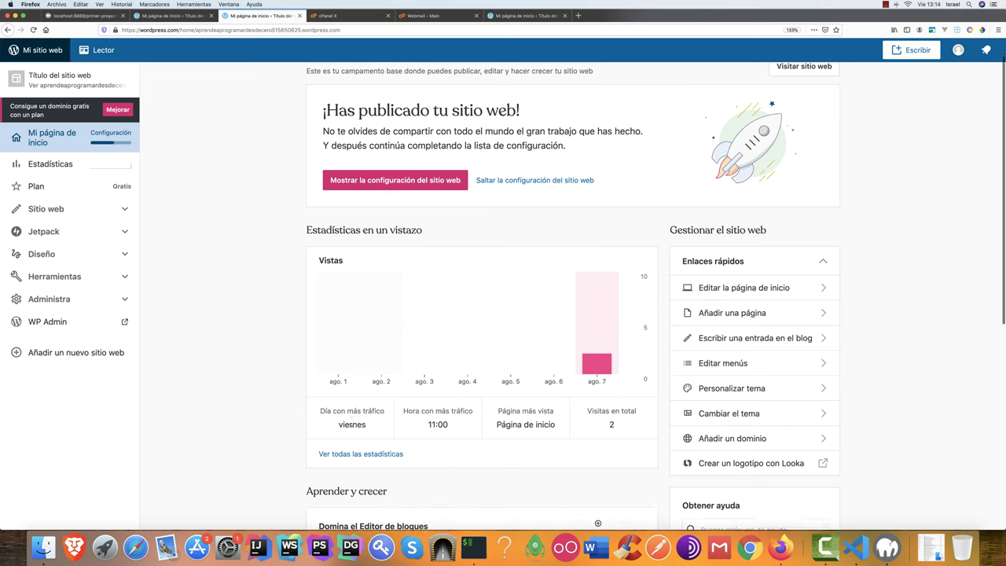
scroll(476, 431, down, 10)
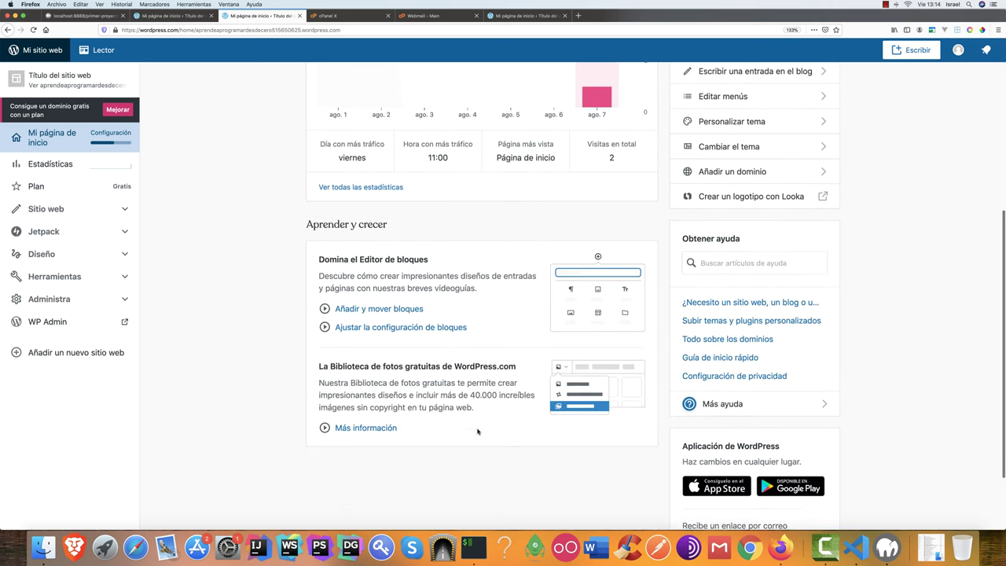
scroll(284, 366, up, 11)
scroll(284, 365, up, 6)
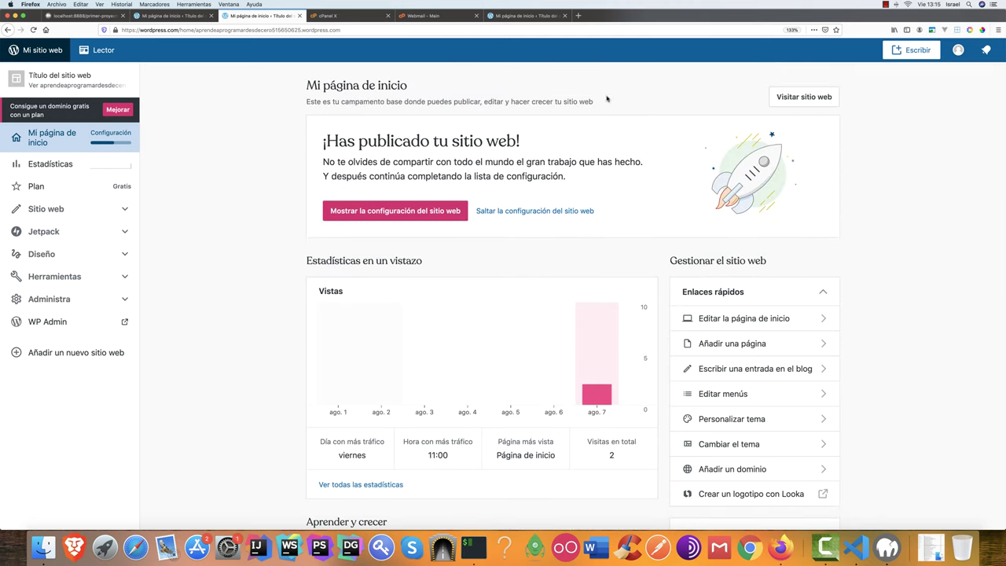
Return to the browser tab opened earlier with the site's Mi página de inicio and its setup checklist
click(175, 17)
click(176, 25)
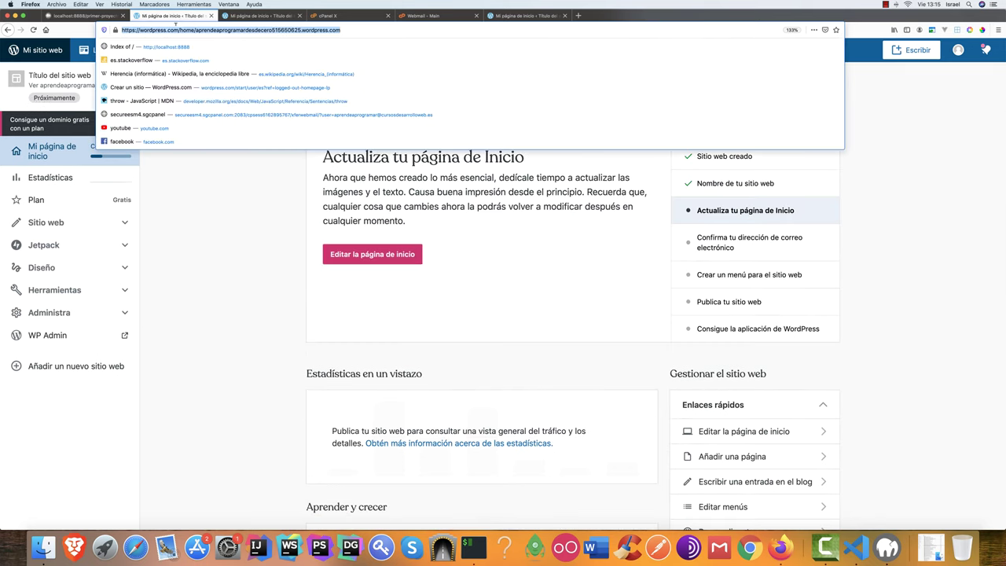
click(225, 190)
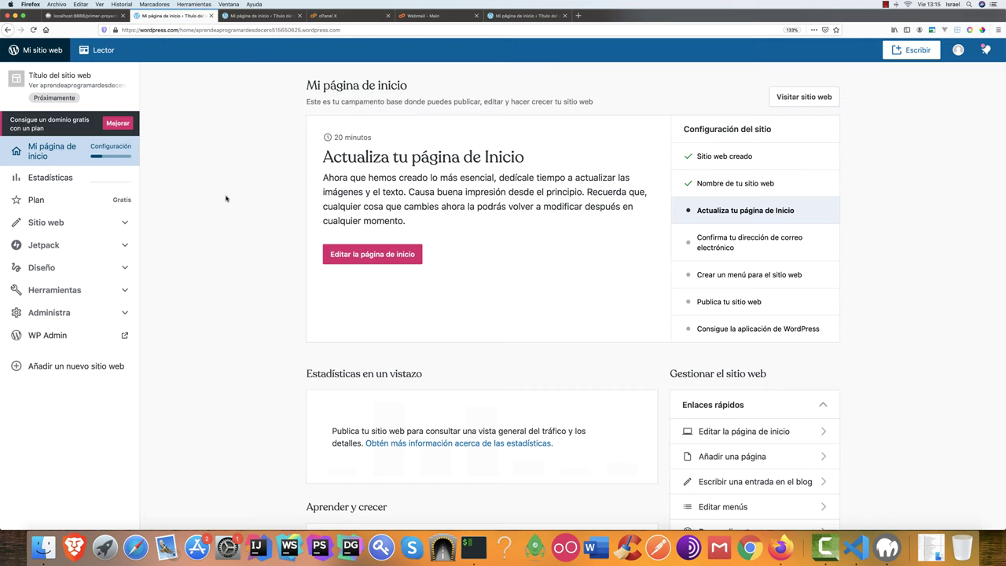
Open the site's WP Admin dashboard and copy its full web address
click(46, 336)
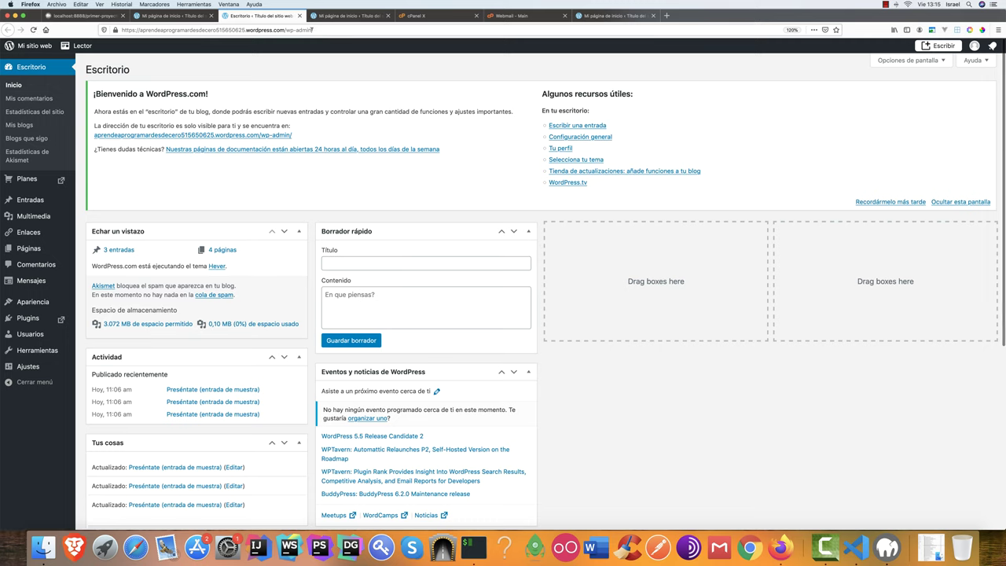
click(142, 30)
key(super+c)
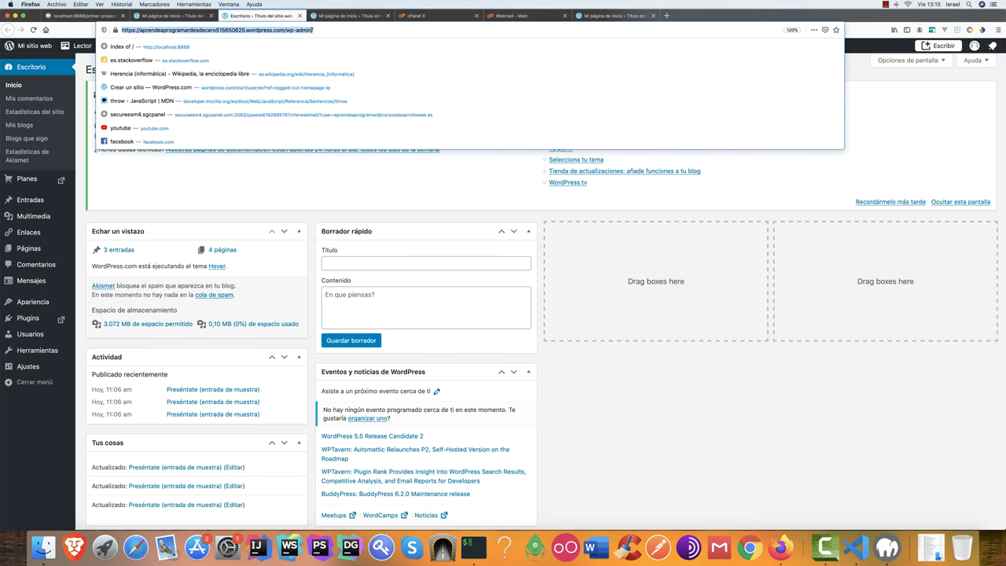
Close the two neighbouring Mi página de inicio browser tabs and log out of the WordPress.com account from its profile page
click(387, 16)
click(210, 16)
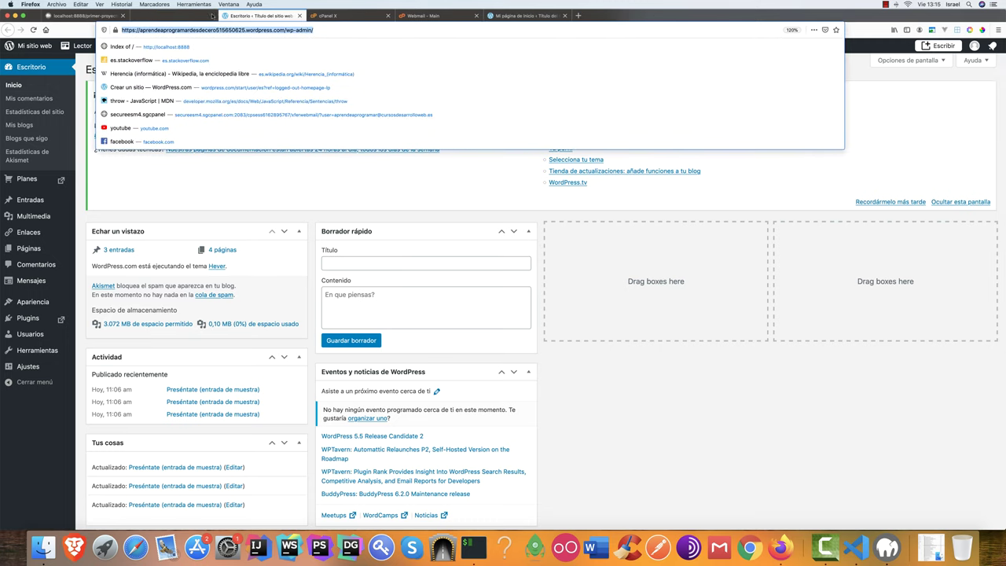
click(909, 90)
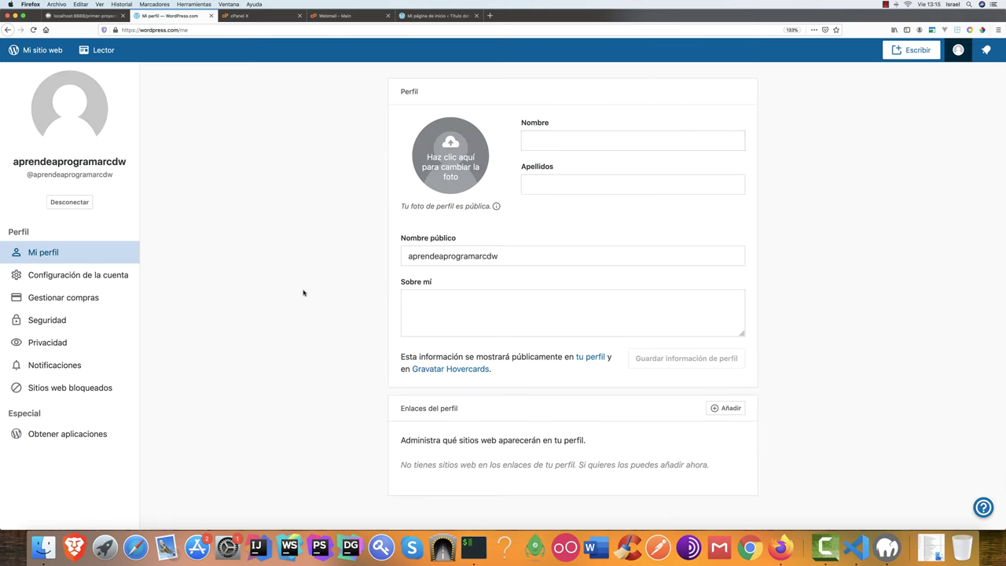
click(69, 202)
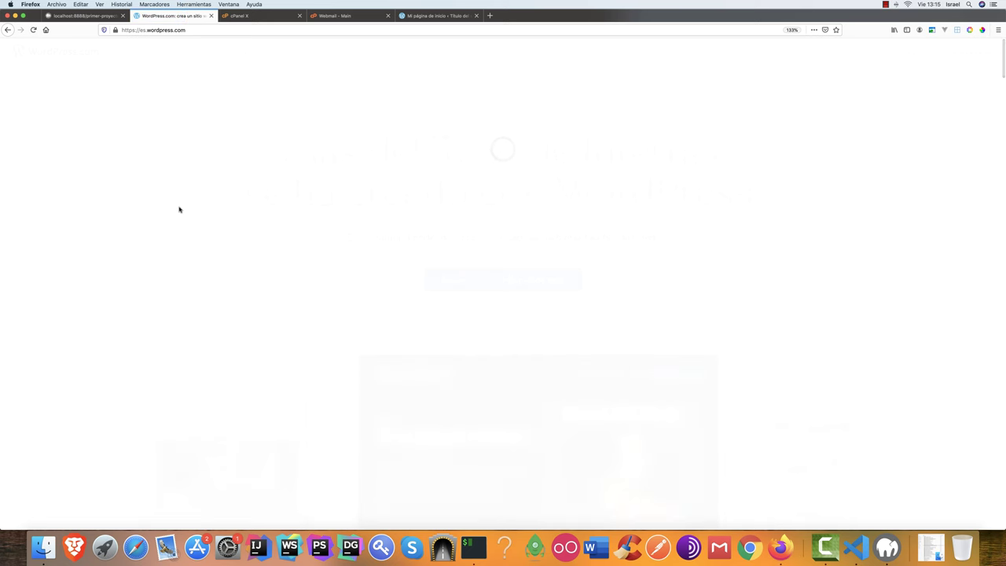
Load the copied wp-admin address in place of the logged-out WordPress.com home page
key(super+l)
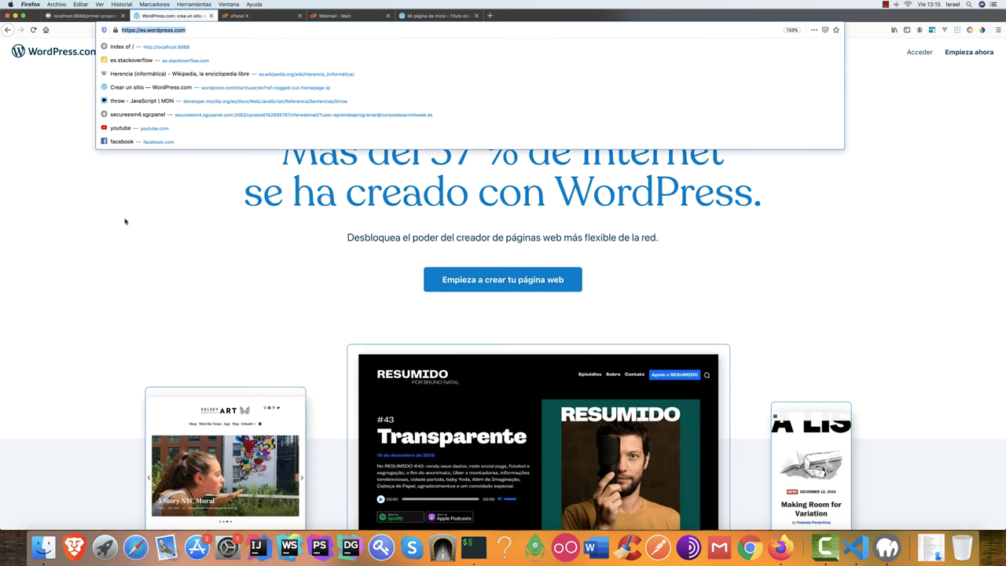
key(super+v)
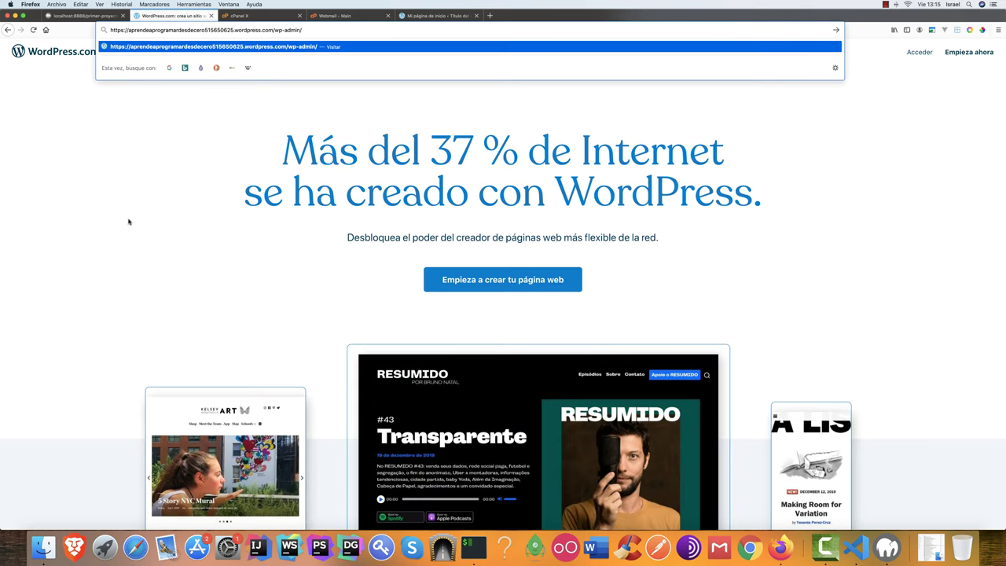
key(Return)
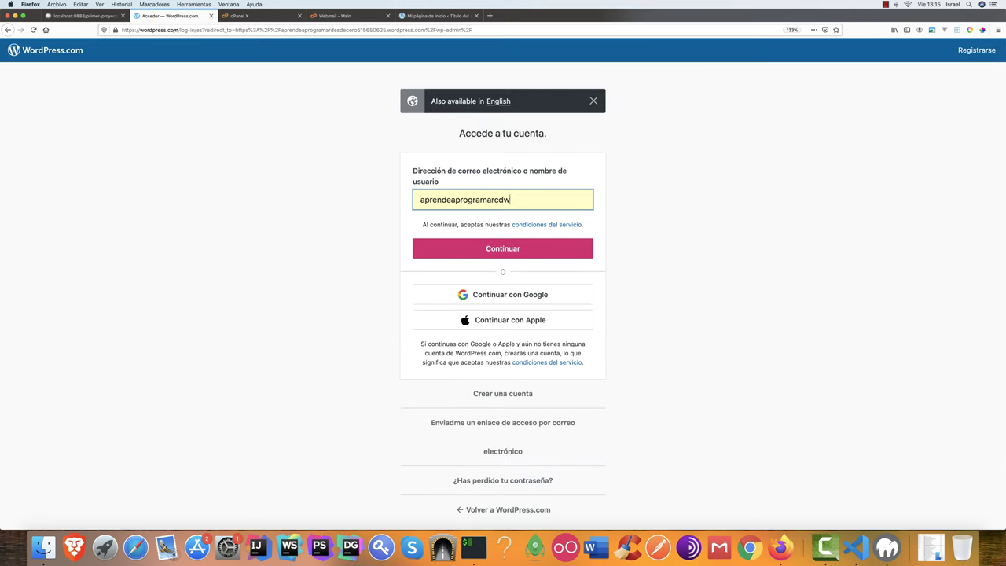
Load the site's wp-admin address again and log in to the dashboard with the prefilled username and account password
click(165, 30)
key(super+v)
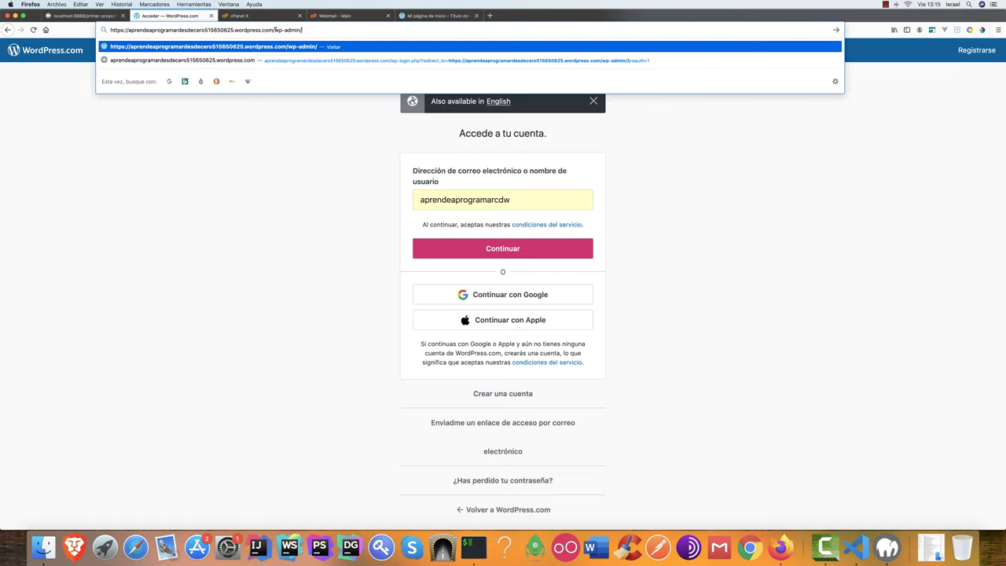
drag(274, 30, 297, 30)
key(Return)
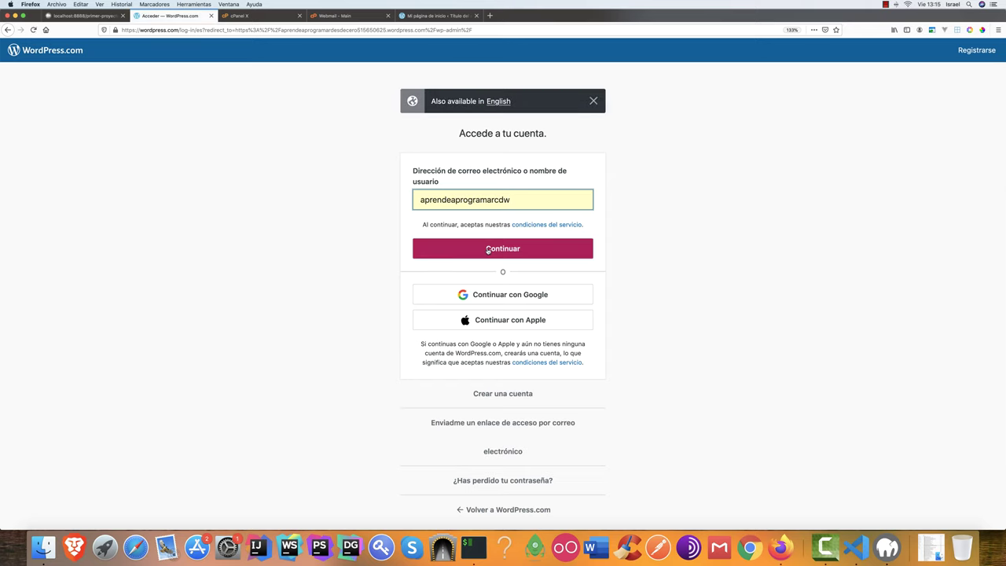
click(487, 250)
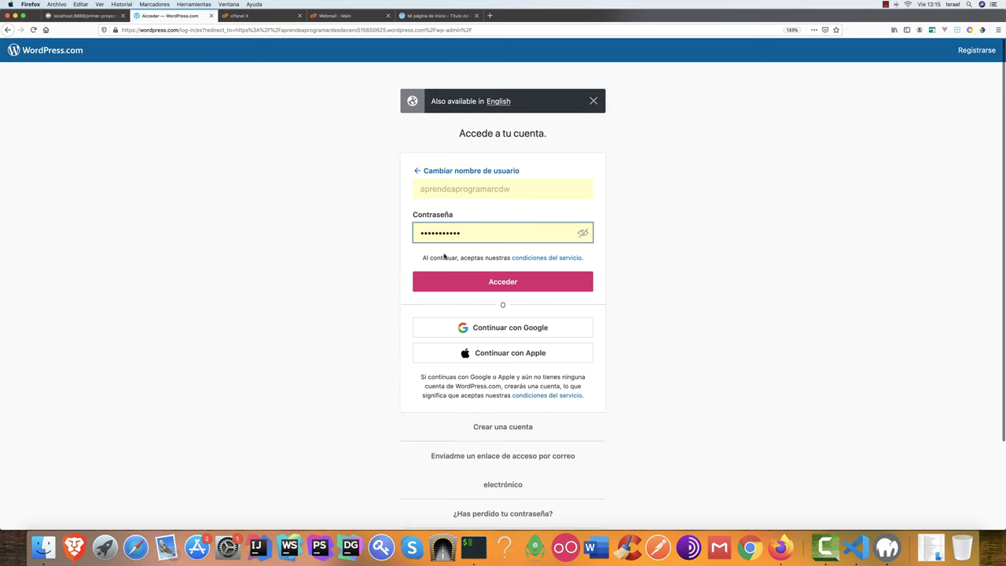
click(497, 277)
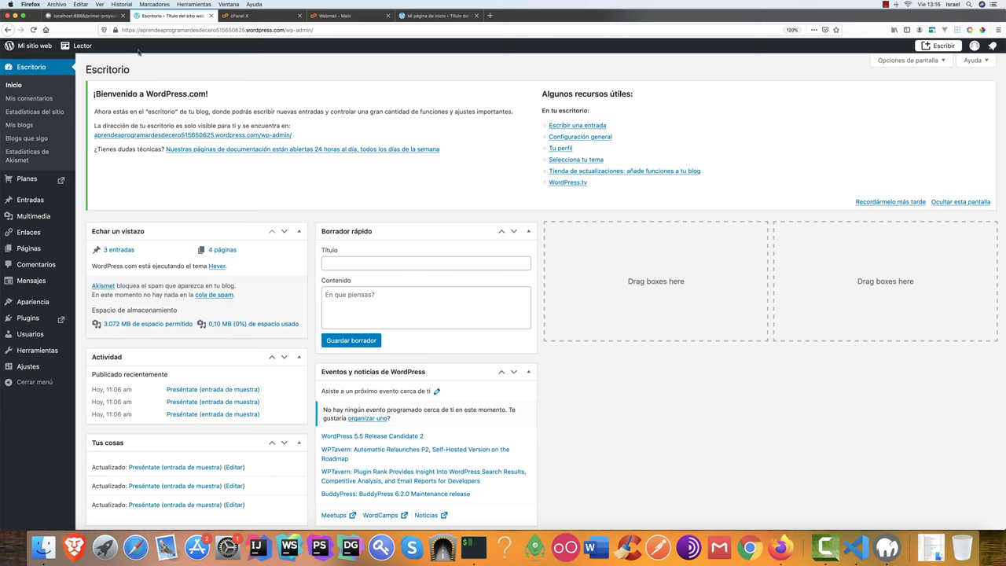
View the Lector section in a separate browser tab and close that tab again
super+click(67, 47)
click(252, 16)
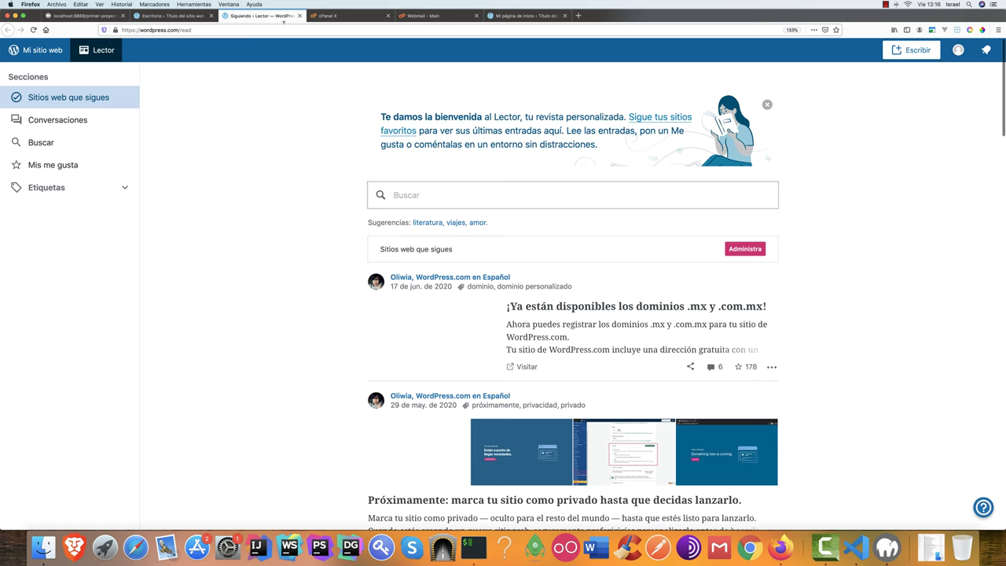
click(300, 16)
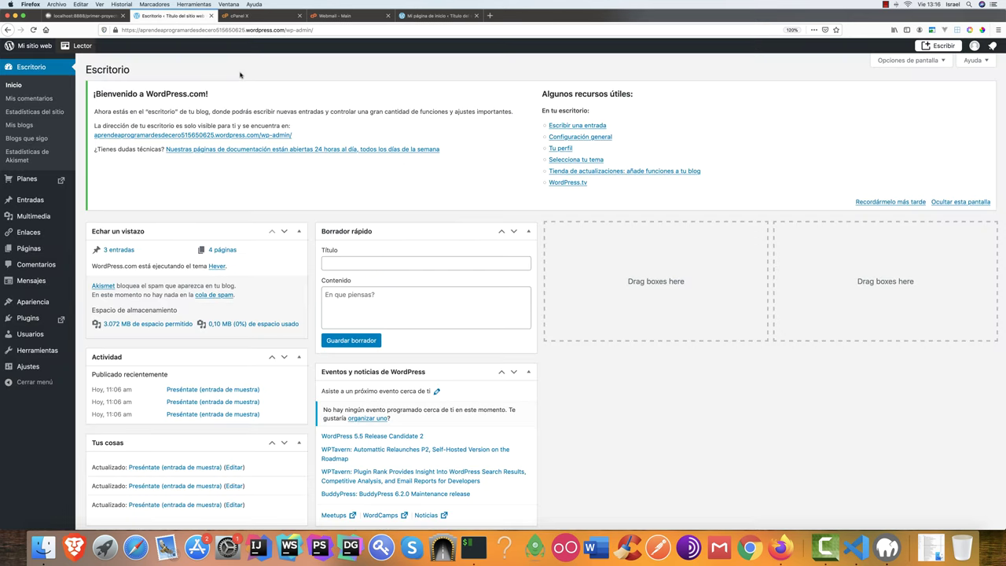
Open Mi sitio web in a separate browser tab, visit the published site and look over its front page down to the footer
super+click(32, 45)
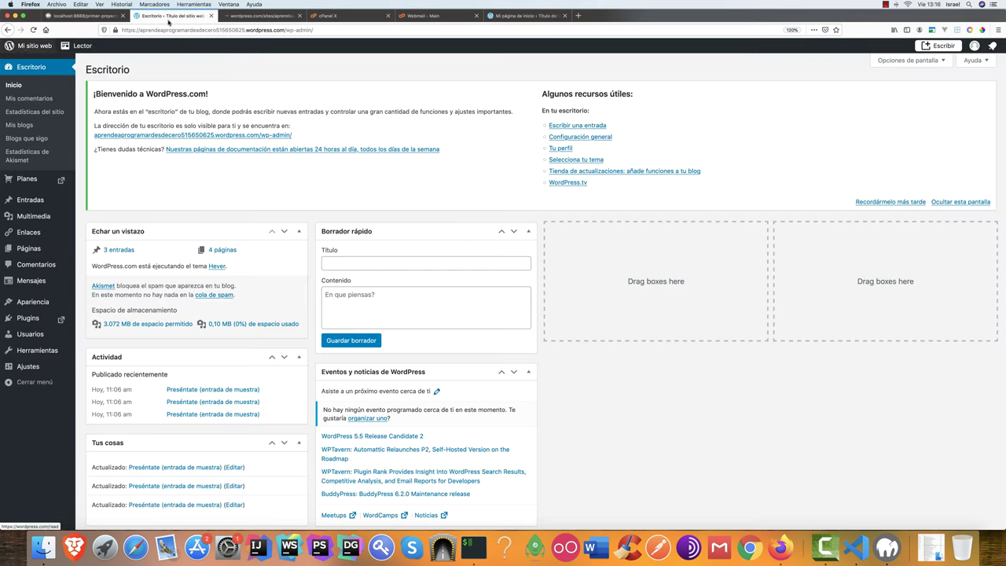
click(231, 16)
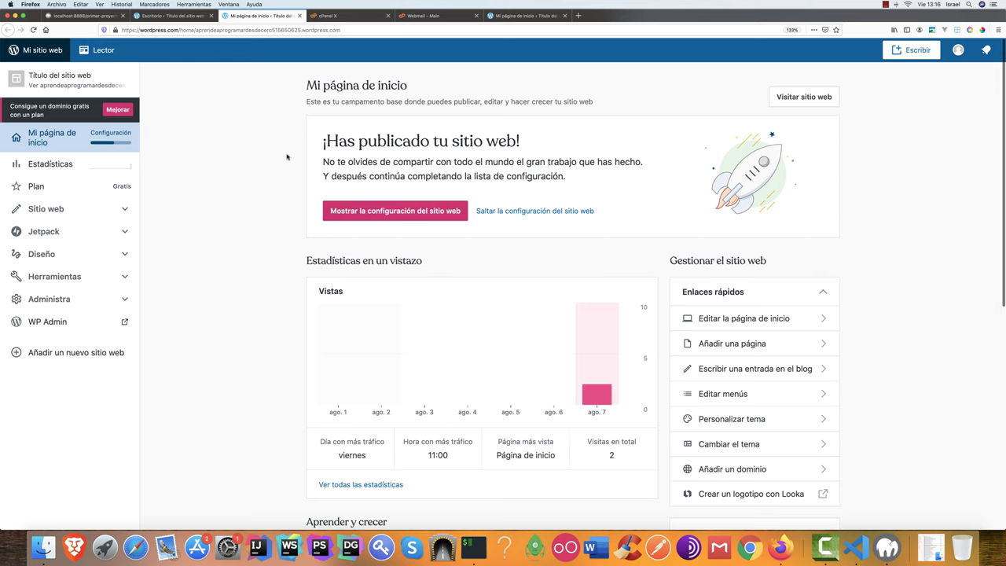
click(797, 103)
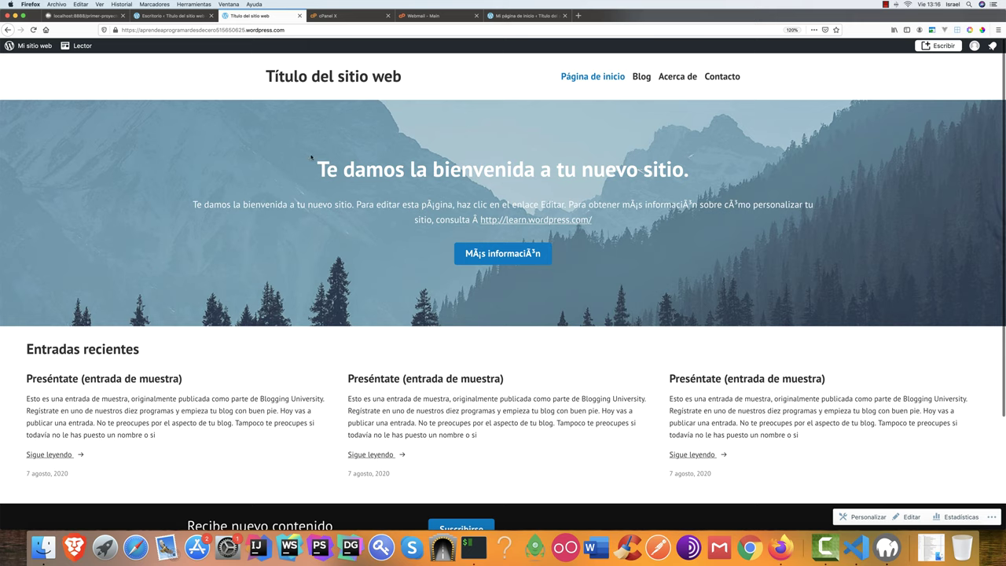
scroll(283, 175, down, 3)
scroll(455, 95, up, 3)
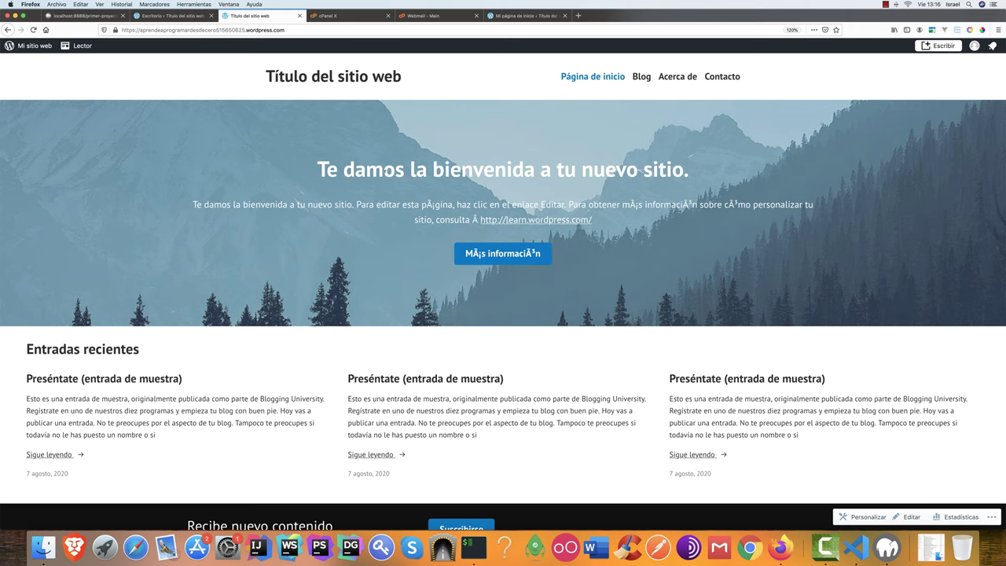
scroll(387, 171, down, 3)
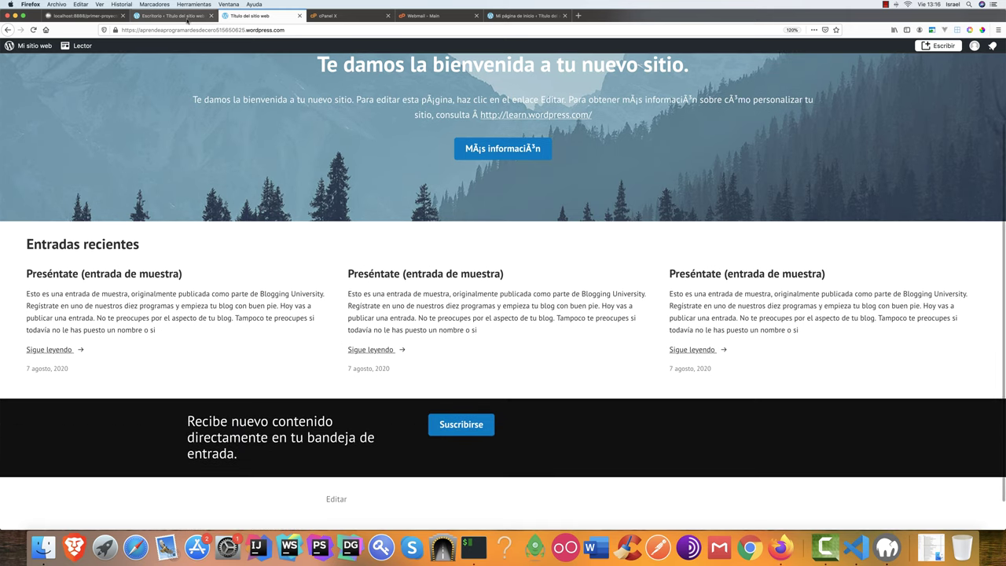
Return to the dashboard's browser tab, list all pages and open Página de inicio for editing
click(185, 17)
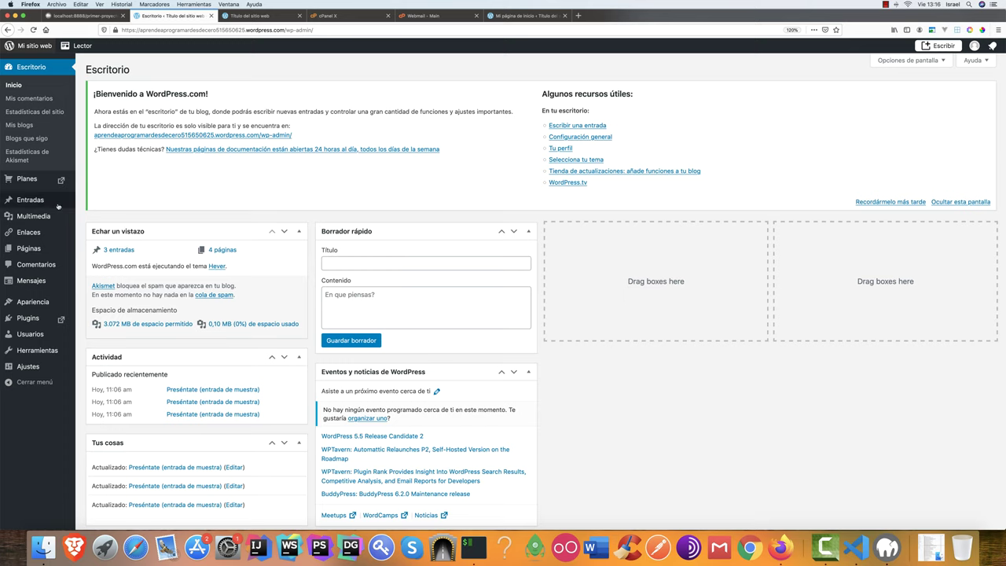
mouse_move(43, 250)
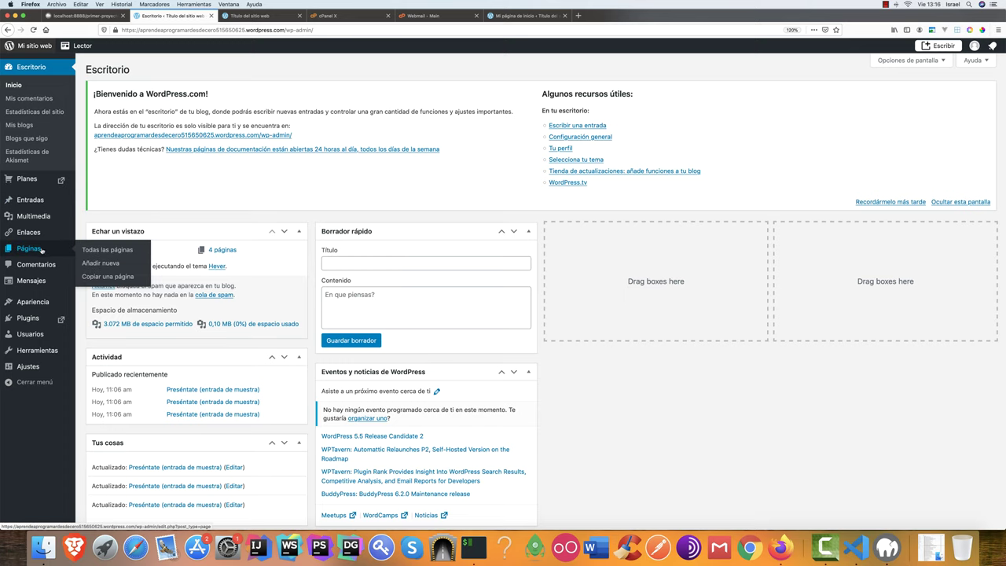
click(96, 250)
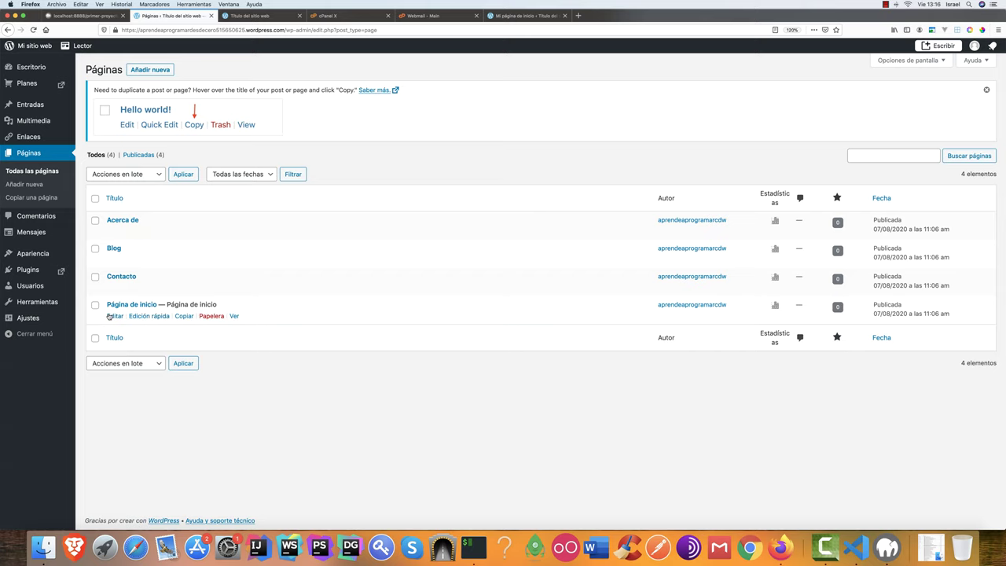
click(115, 316)
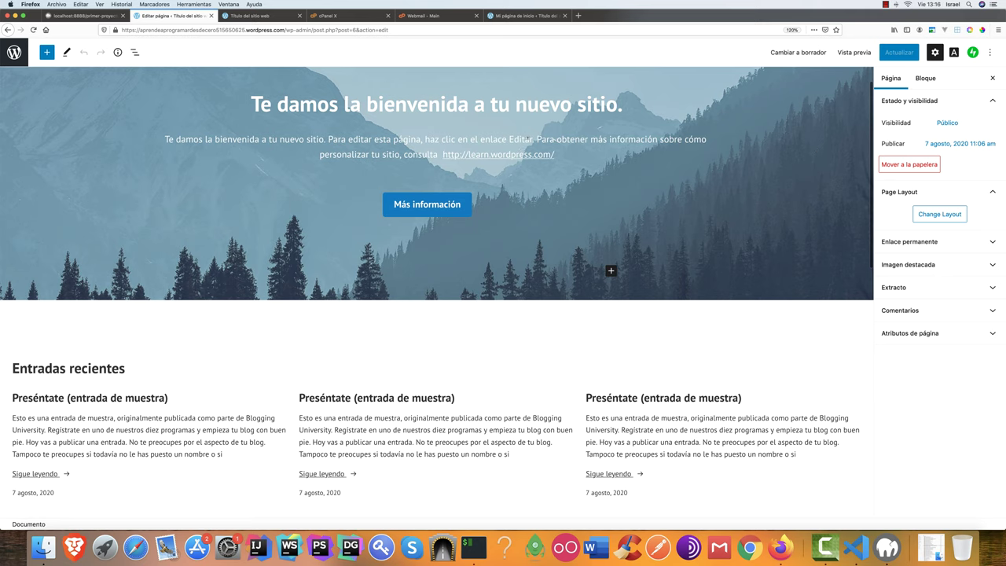
Examine the welcome paragraph's block options and link, the page settings and the recent-posts block of Página de inicio
click(521, 152)
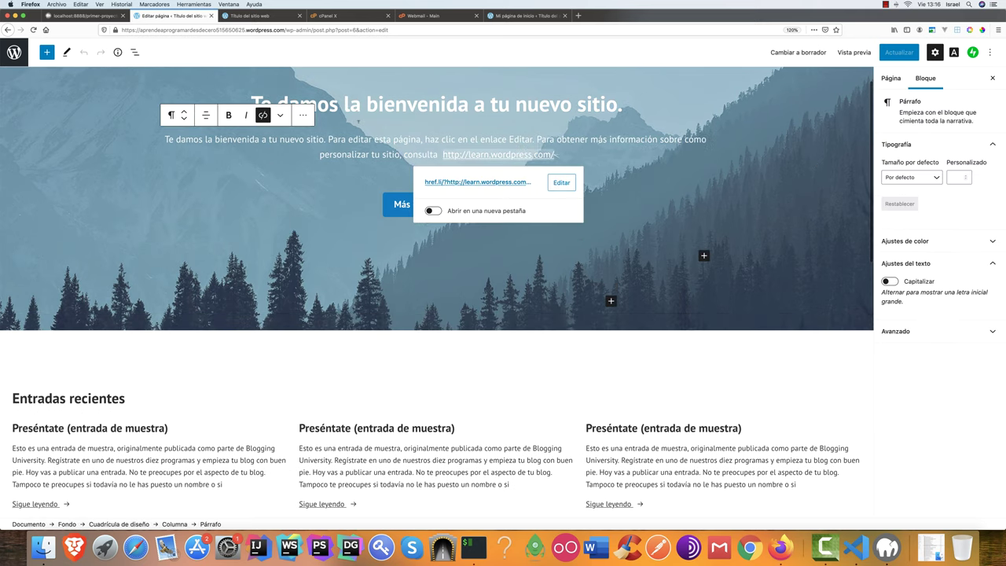
click(557, 154)
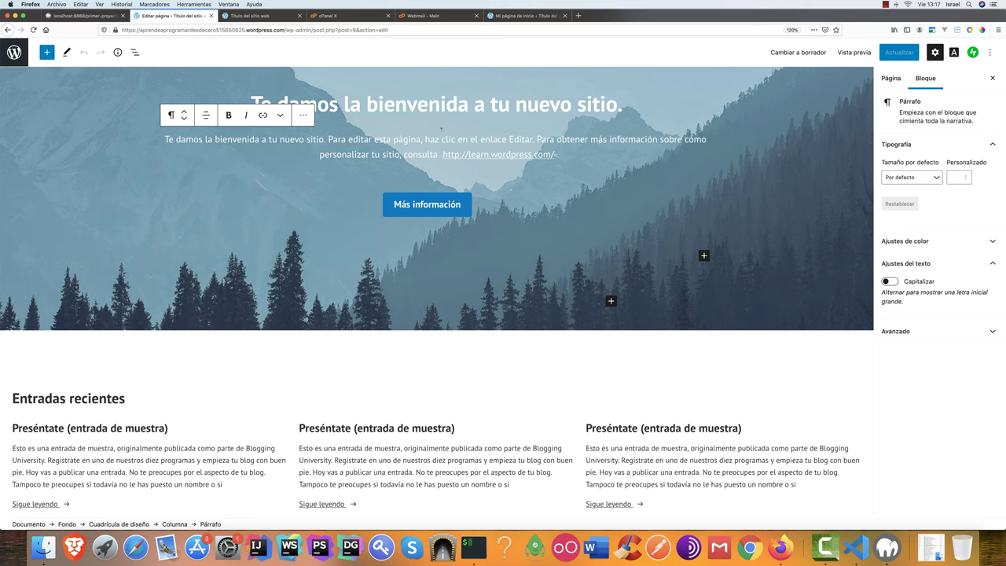
click(885, 78)
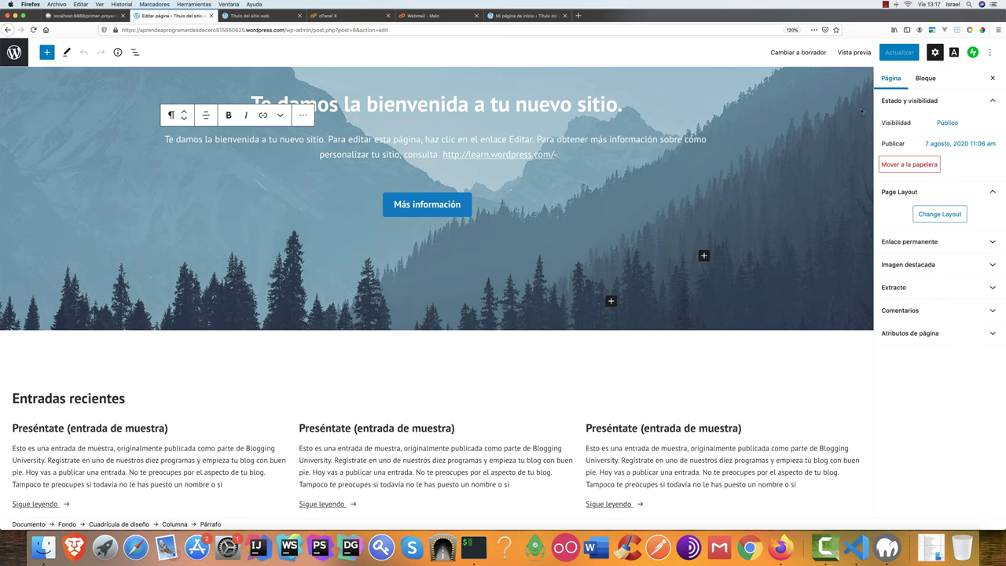
click(173, 434)
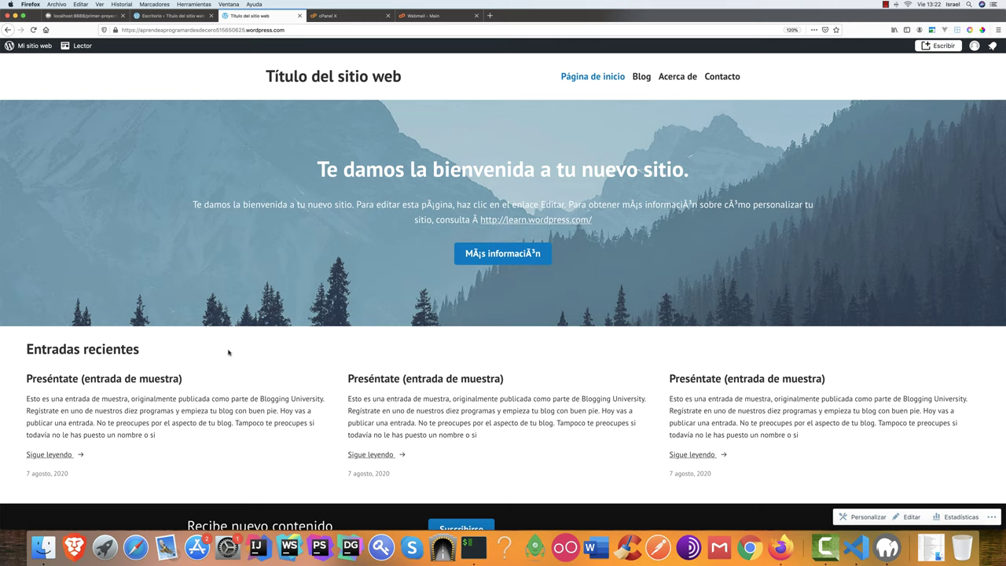
Return to the Escritorio dashboard and start a new blog post
click(160, 18)
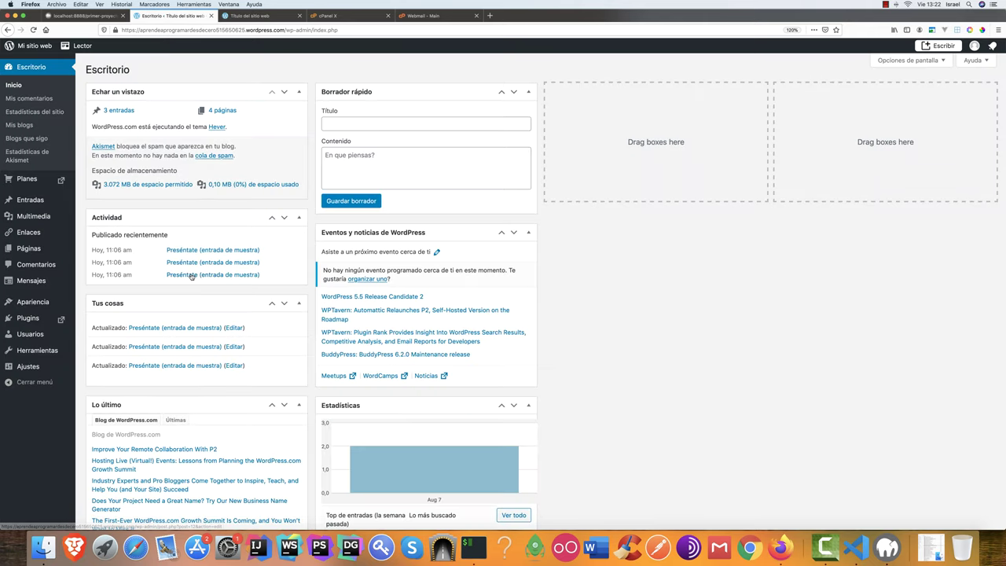
mouse_move(32, 203)
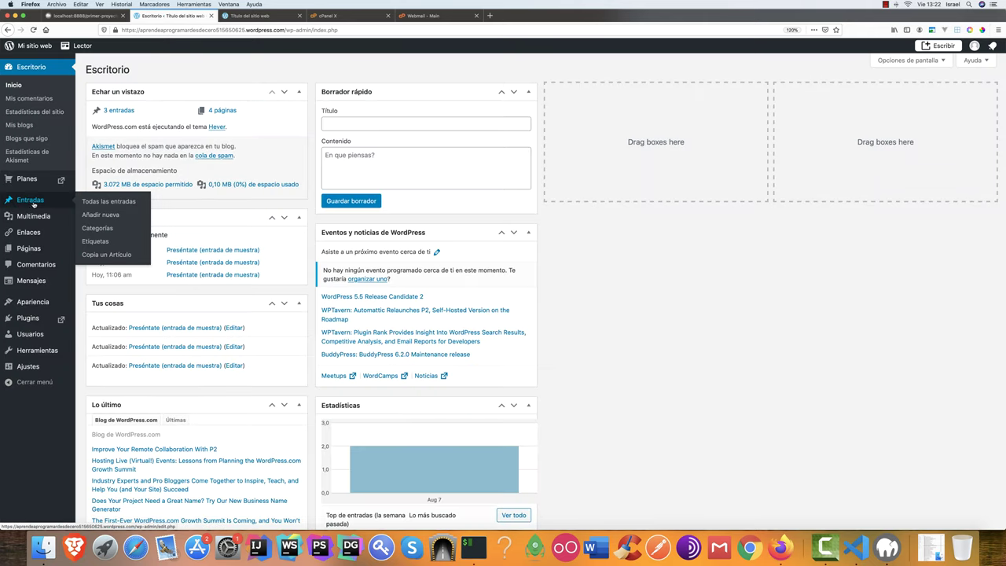
click(98, 214)
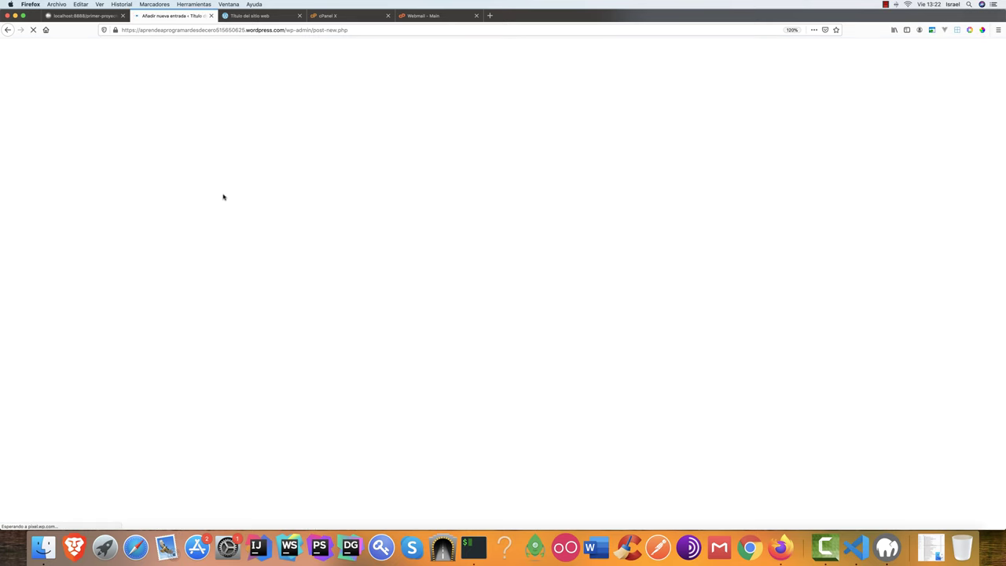
Look through the sample posts on the public site's Blog page and return to the empty new post in the editor
click(244, 17)
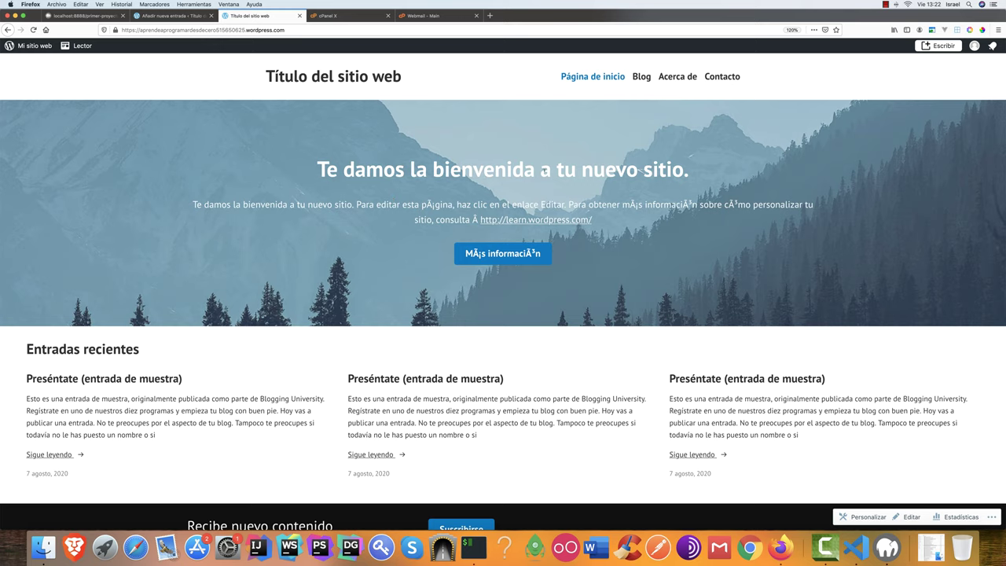
click(641, 77)
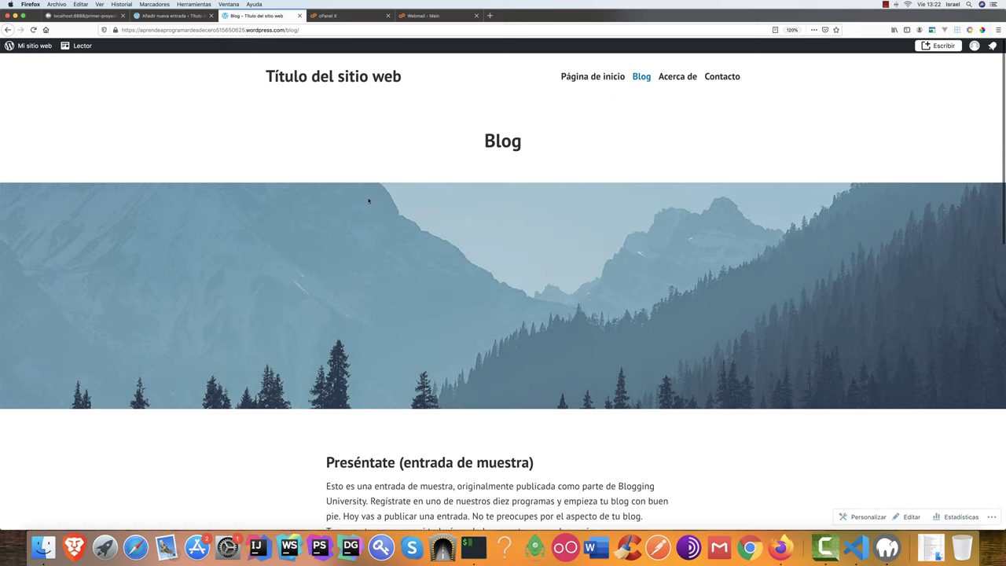
scroll(404, 267, down, 10)
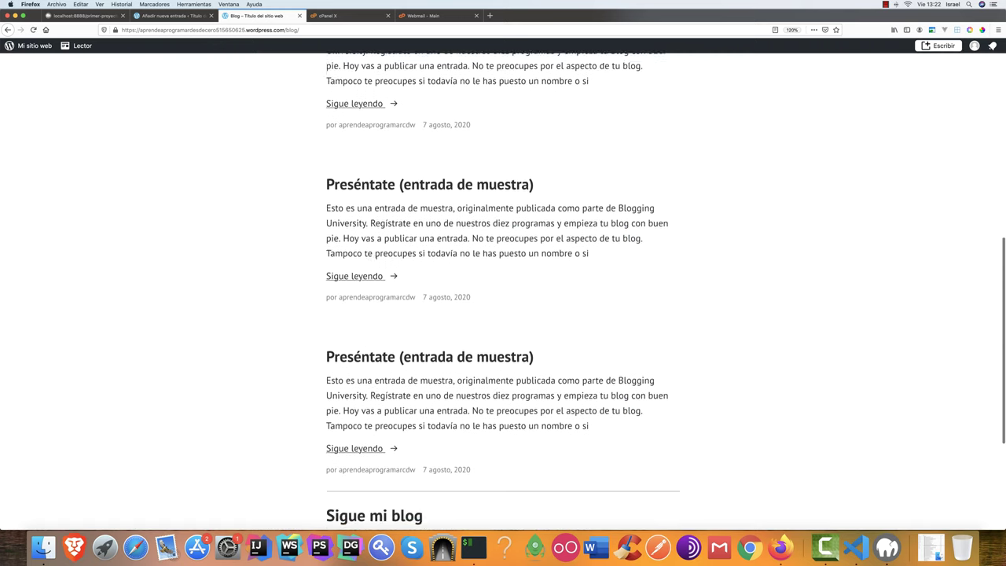
scroll(275, 265, up, 10)
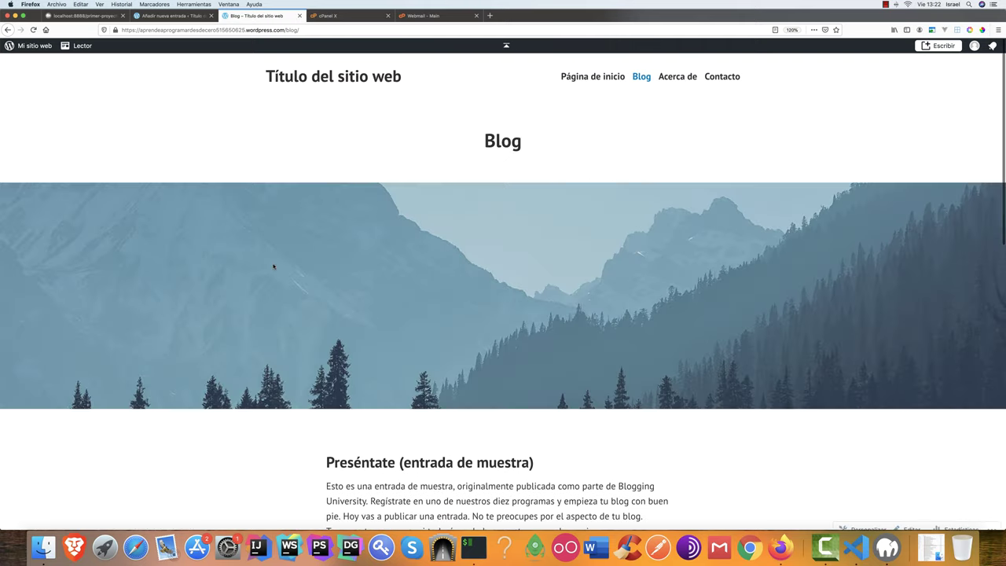
click(169, 16)
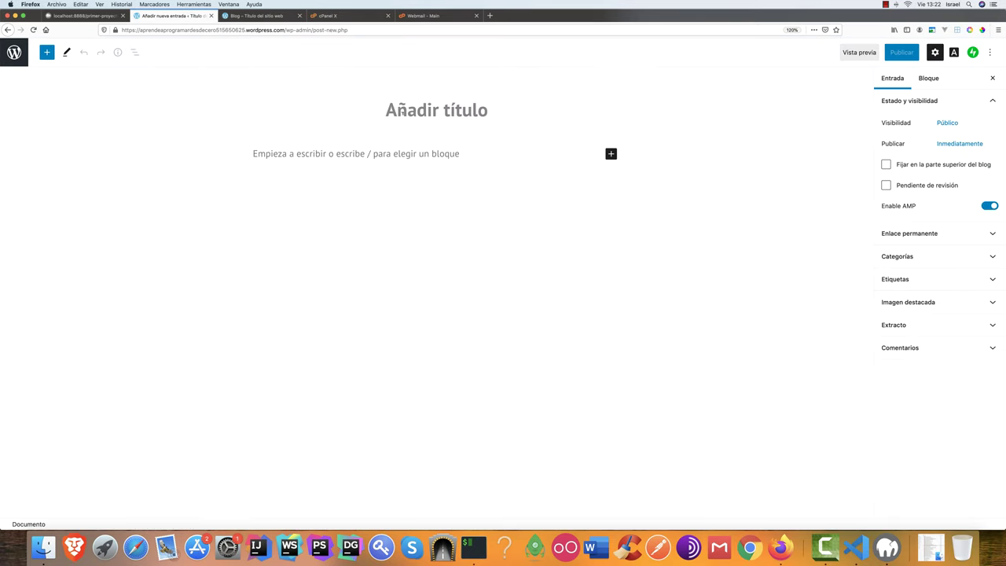
Title the new post "Aprendiendo a programar desde 0"
text(Apren)
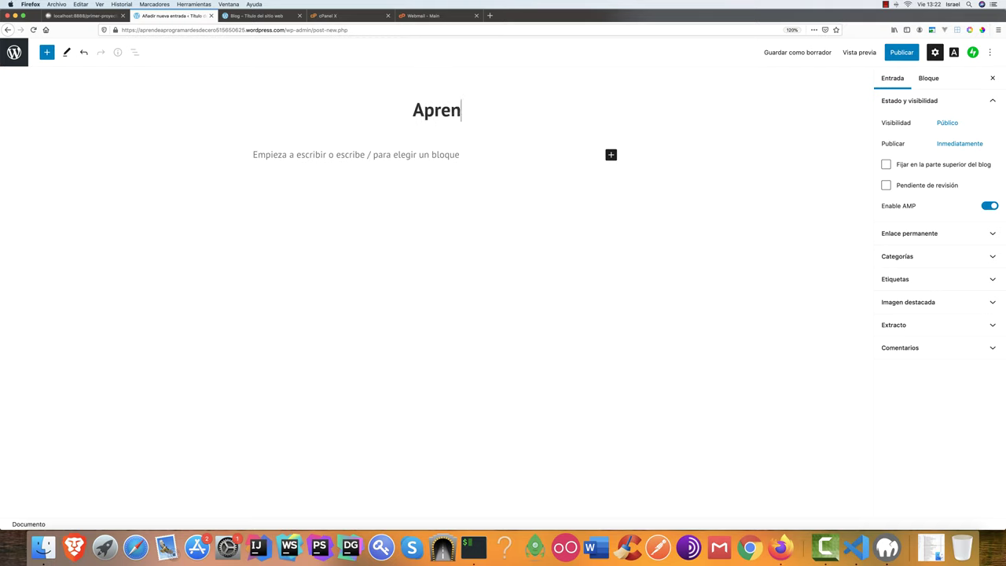
text(diendo a programa)
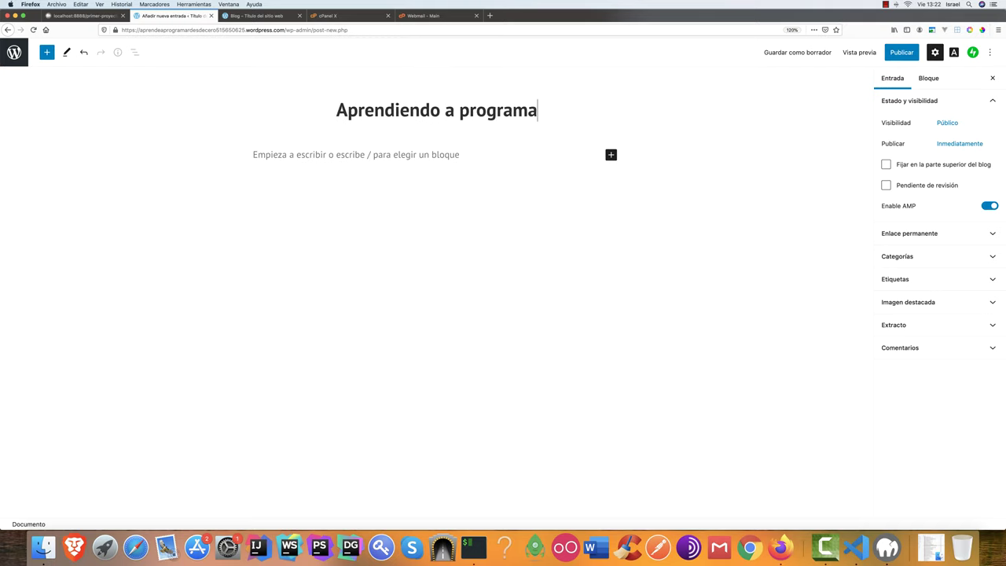
text(r desde 0)
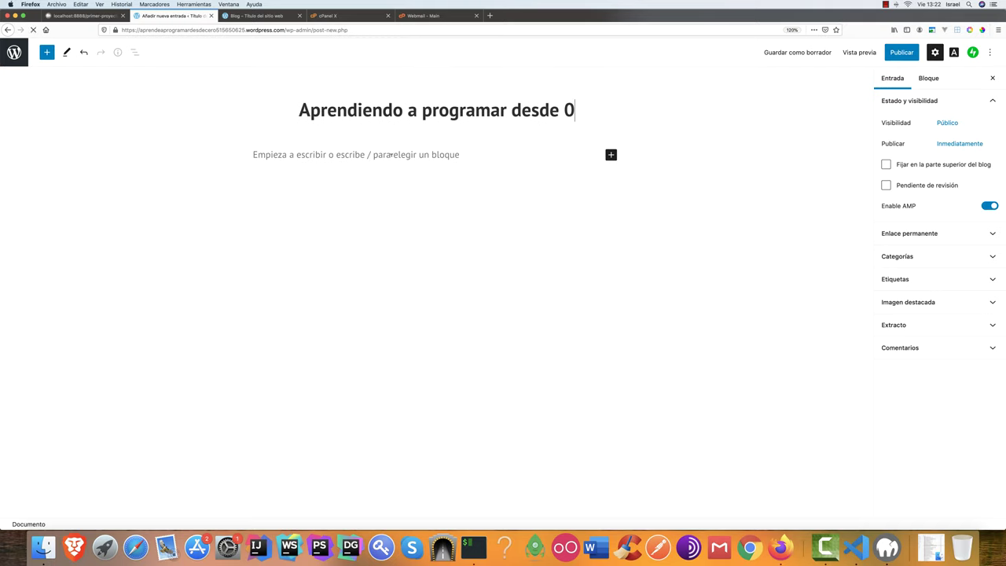
Write "Mi nueva entrada para aprender a programar!" as the post's body paragraph and publish the post
click(391, 152)
text(Mi nueva)
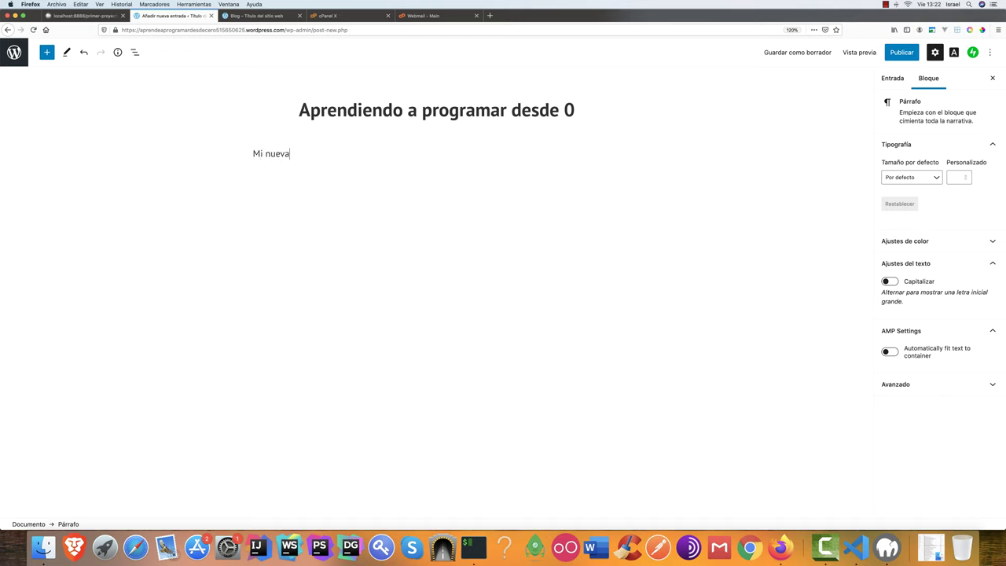
text( entrada para aprender a programar!)
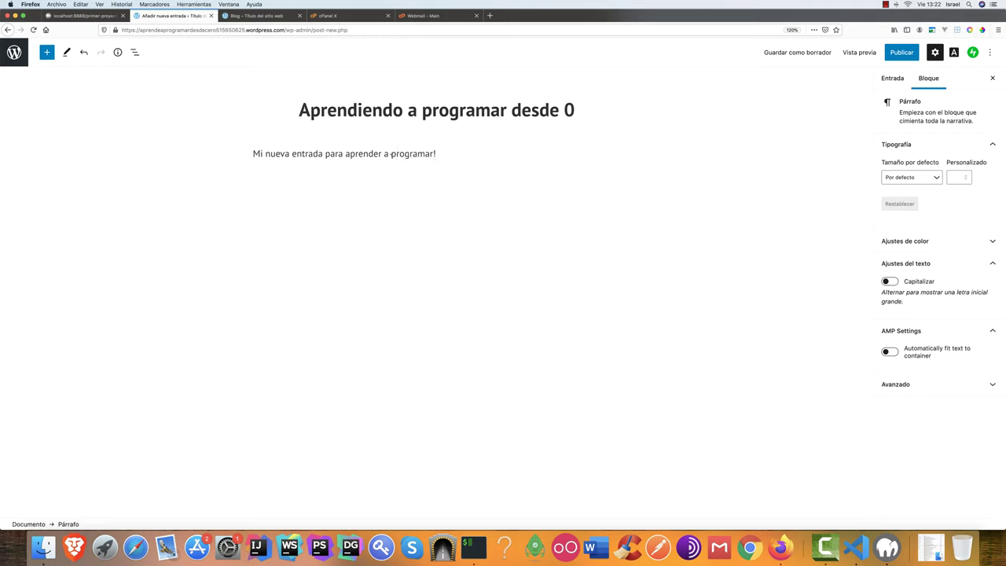
click(895, 58)
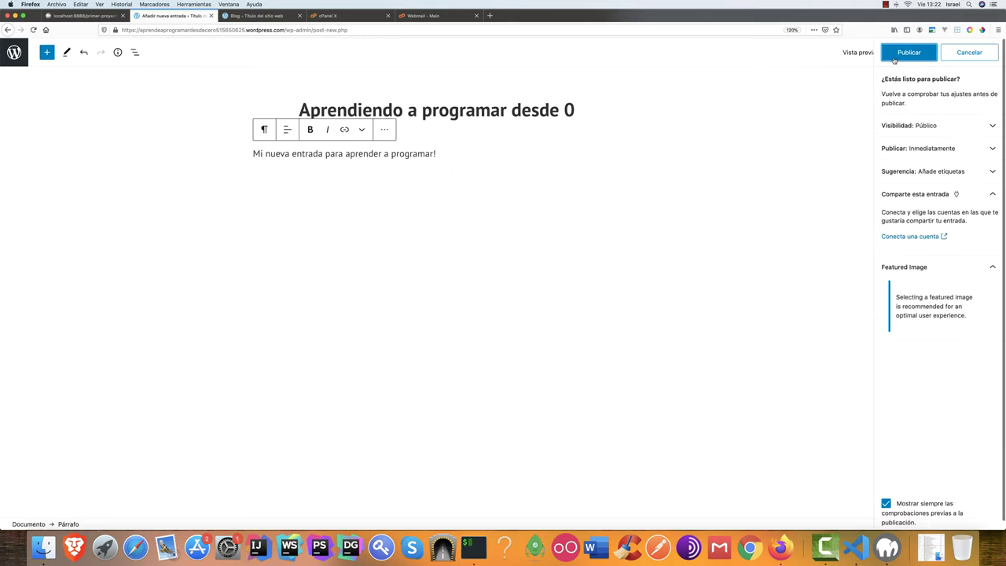
click(898, 57)
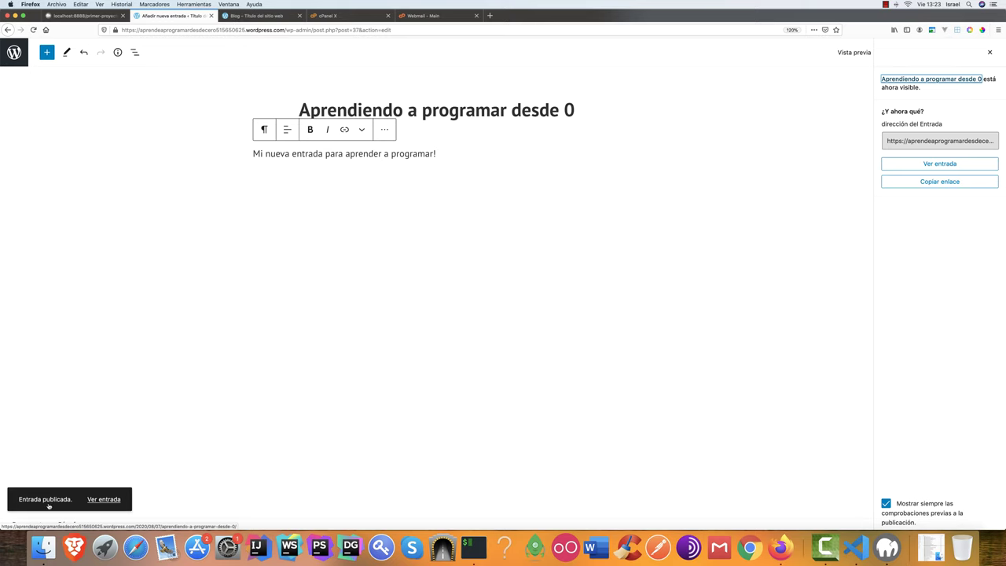
Reload the public site's Blog page and open the post "Aprendiendo a programar desde 0" from it
click(234, 17)
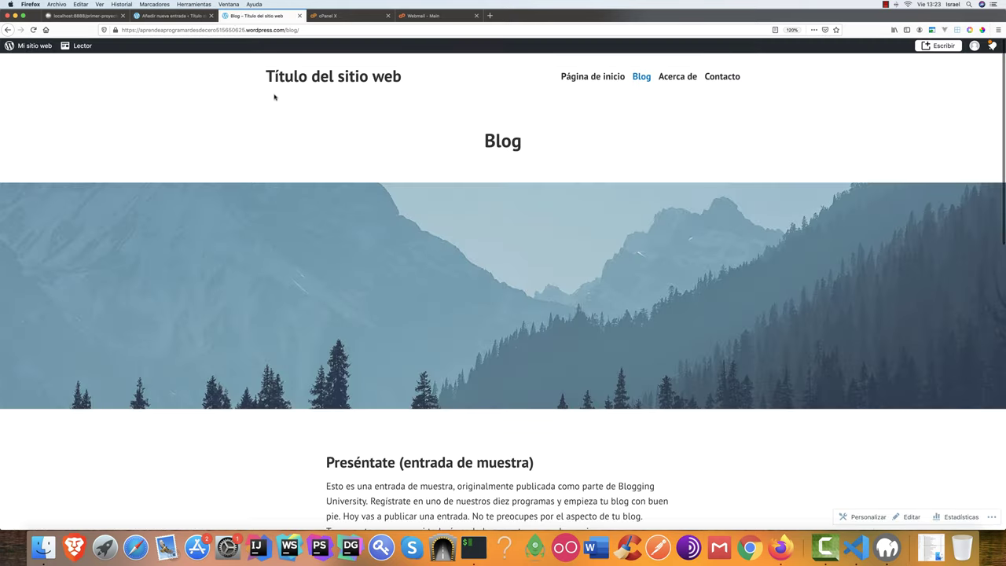
key(super+r)
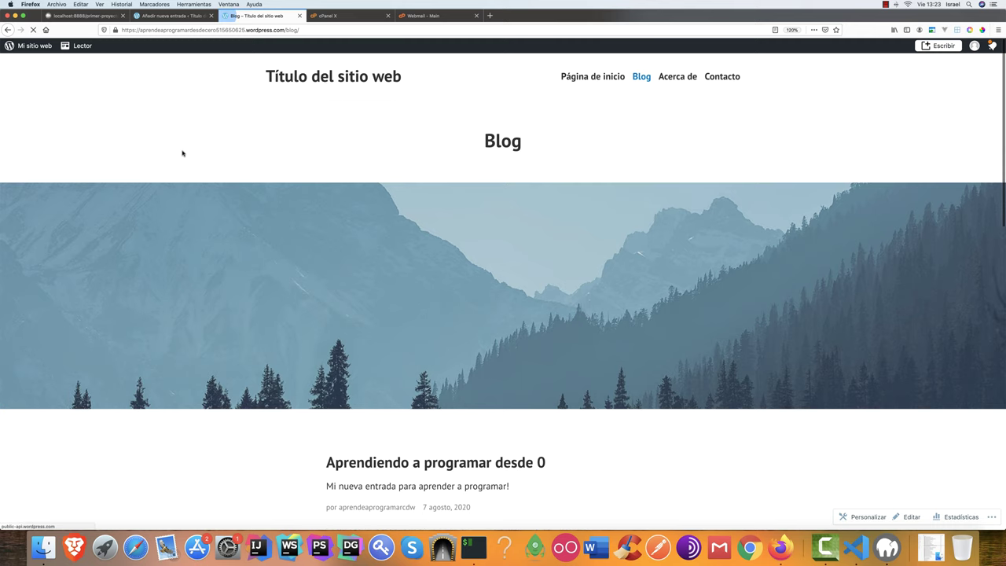
scroll(189, 165, down, 5)
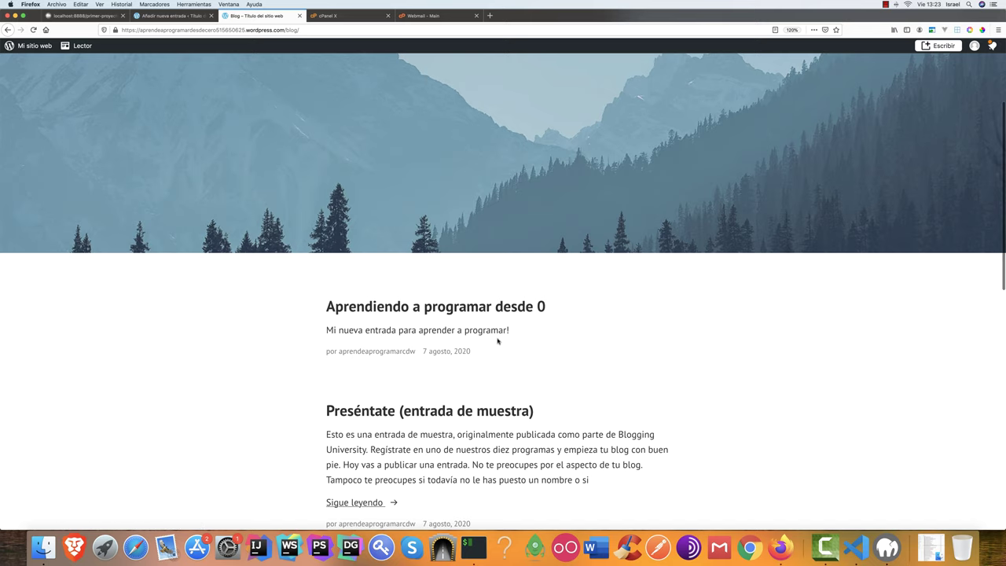
click(402, 308)
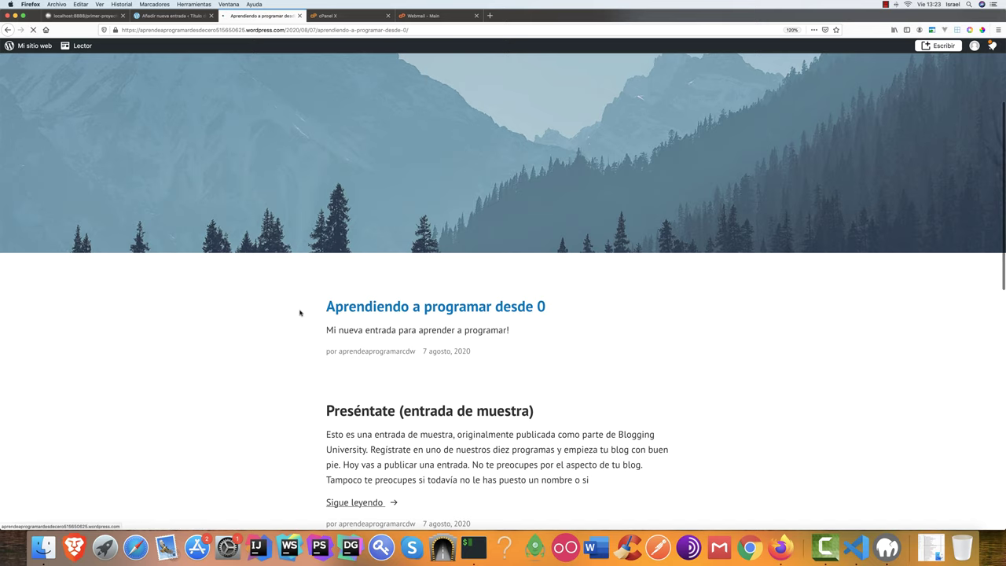
Examine the published post from its text down to the comment area and go back to the Blog page
scroll(369, 364, down, 2)
scroll(369, 367, up, 2)
drag(320, 221, 512, 221)
click(513, 223)
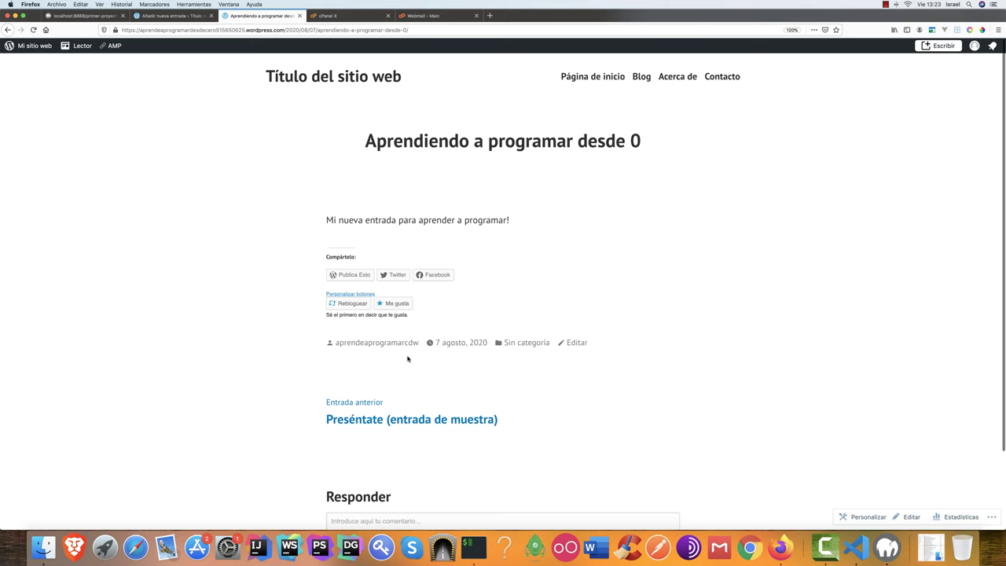
scroll(344, 440, down, 1)
scroll(345, 441, down, 3)
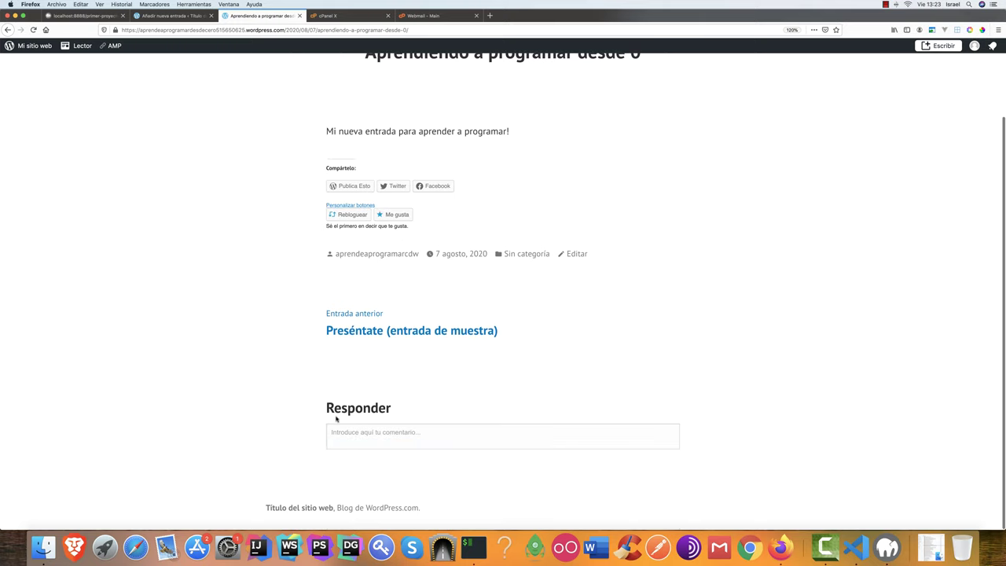
scroll(285, 397, up, 3)
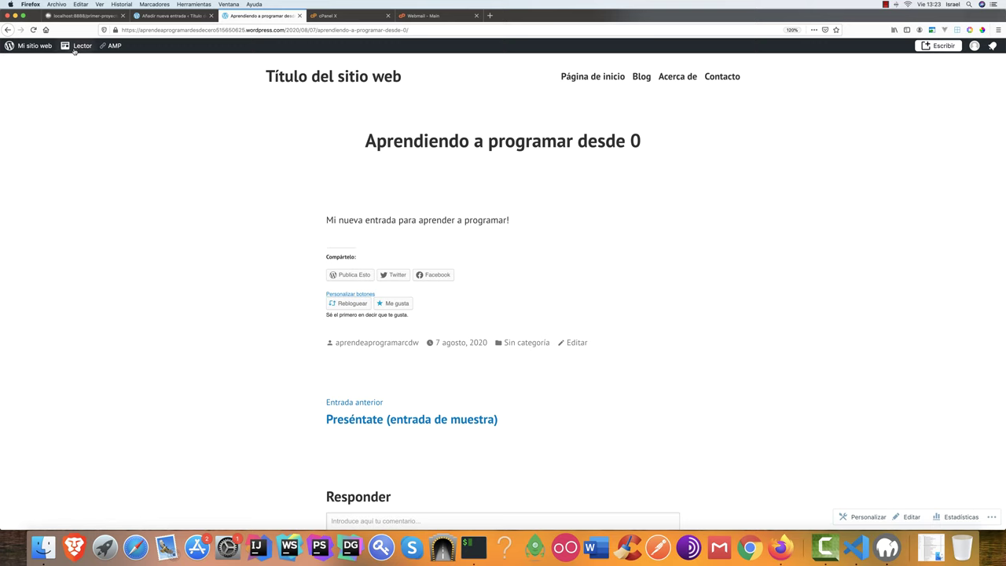
click(7, 31)
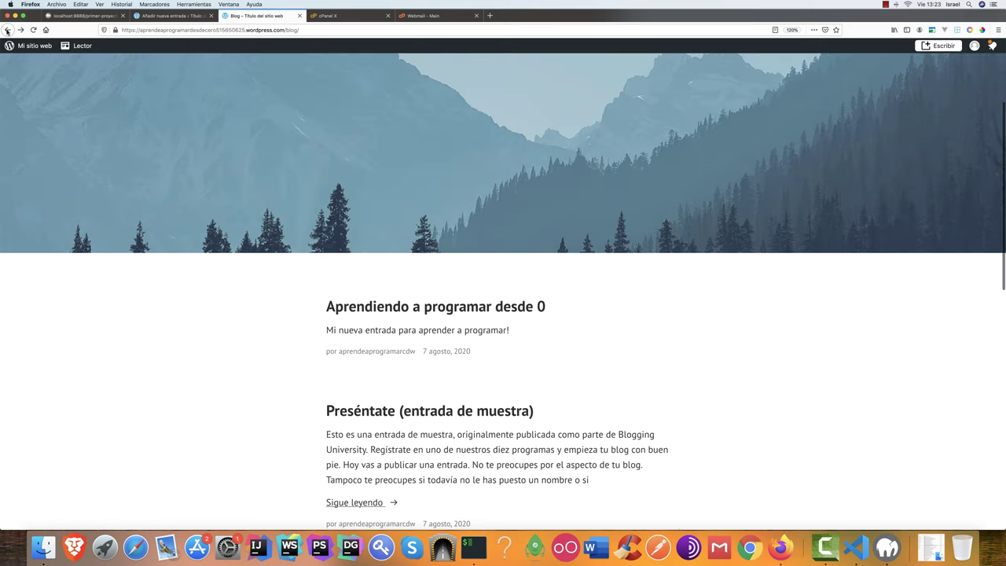
Leave the post editor for the Escritorio dashboard and open the site's general settings
click(139, 17)
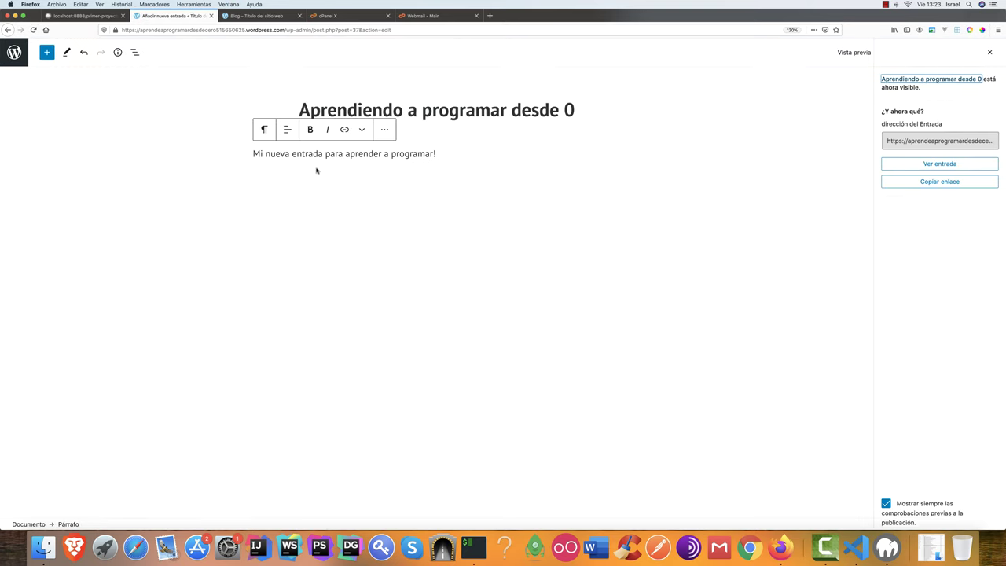
click(14, 52)
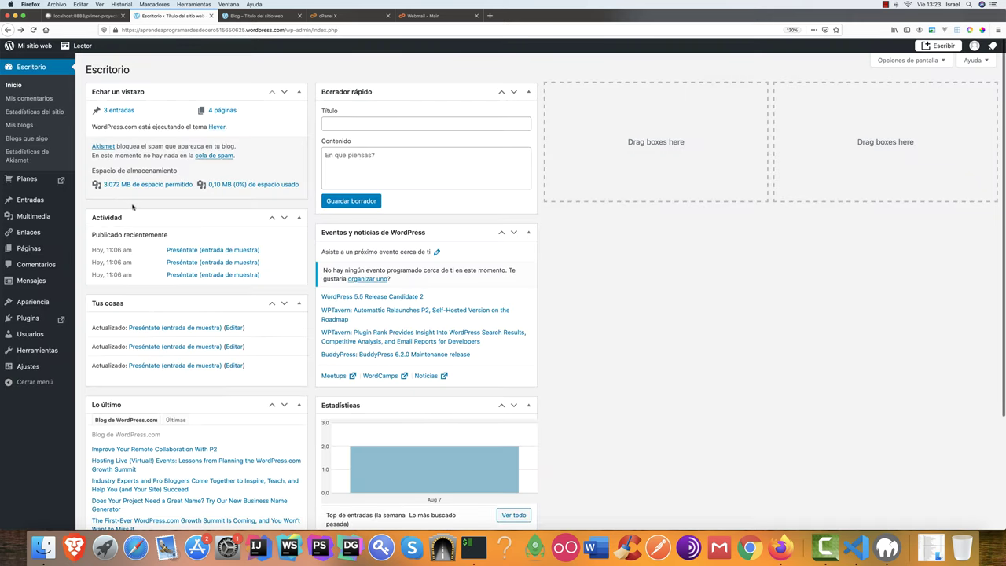
click(257, 16)
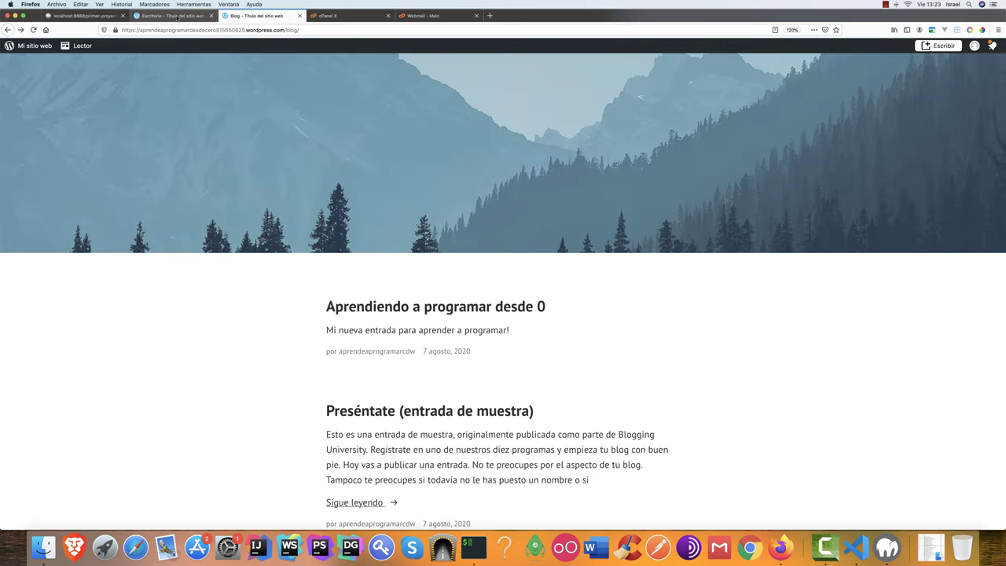
click(172, 16)
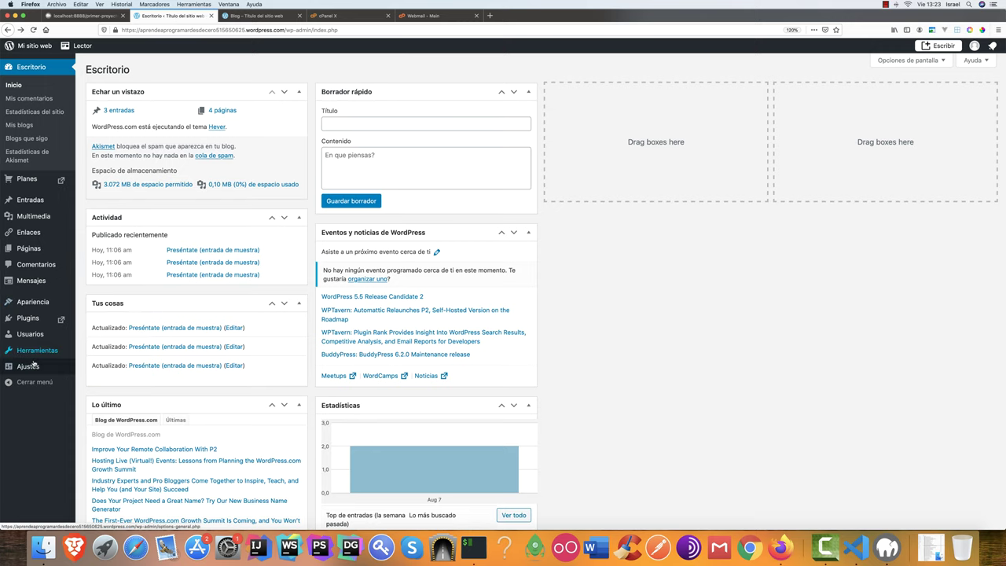
mouse_move(34, 365)
click(93, 351)
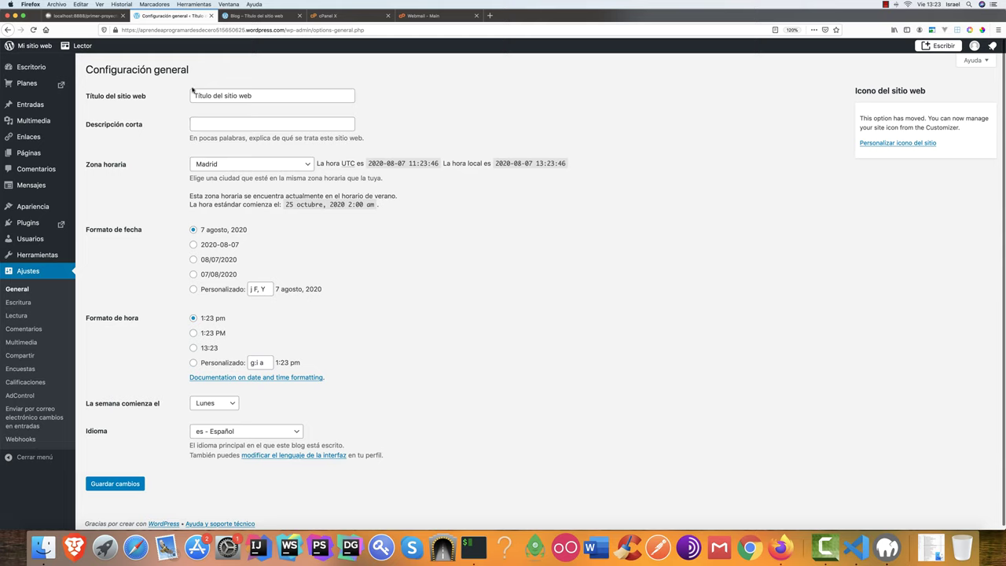
Replace the site title with "Aprendiendo a programar"
triple_click(193, 91)
text(A)
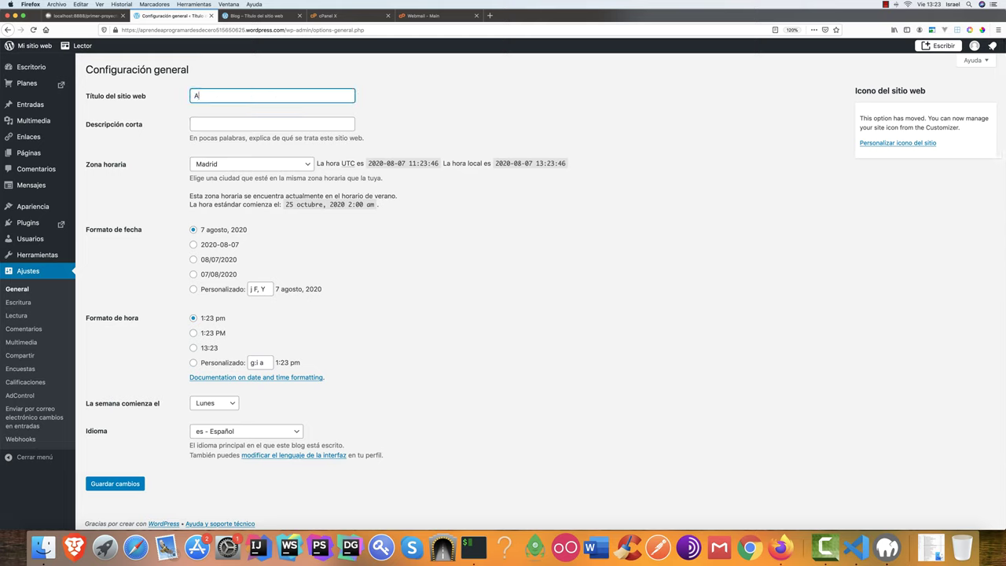
text(prendiendo a programar)
Set the short description to "Un sitio web para compartir lo que voy aprendiendo" and save the general settings
click(197, 126)
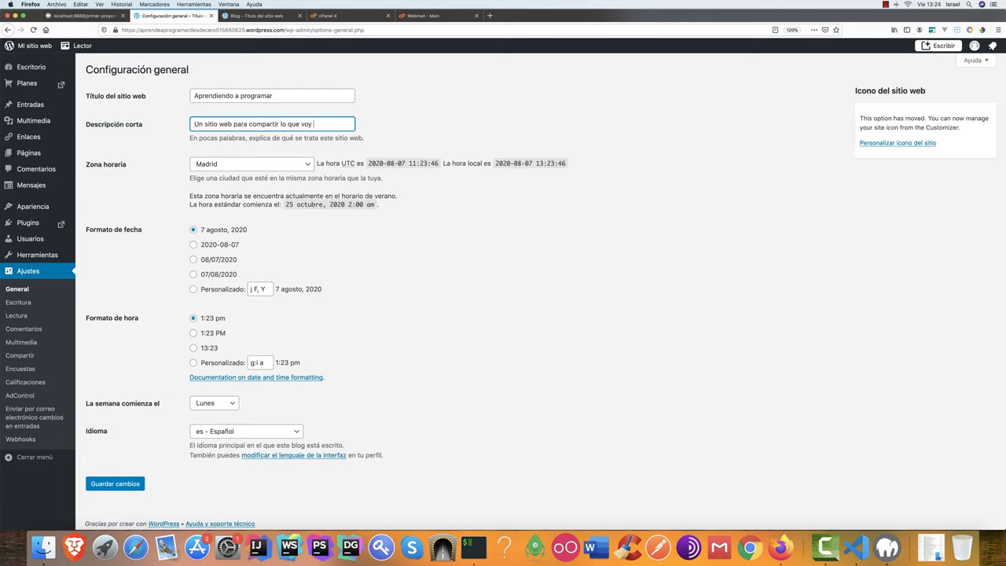
text(prendiendo)
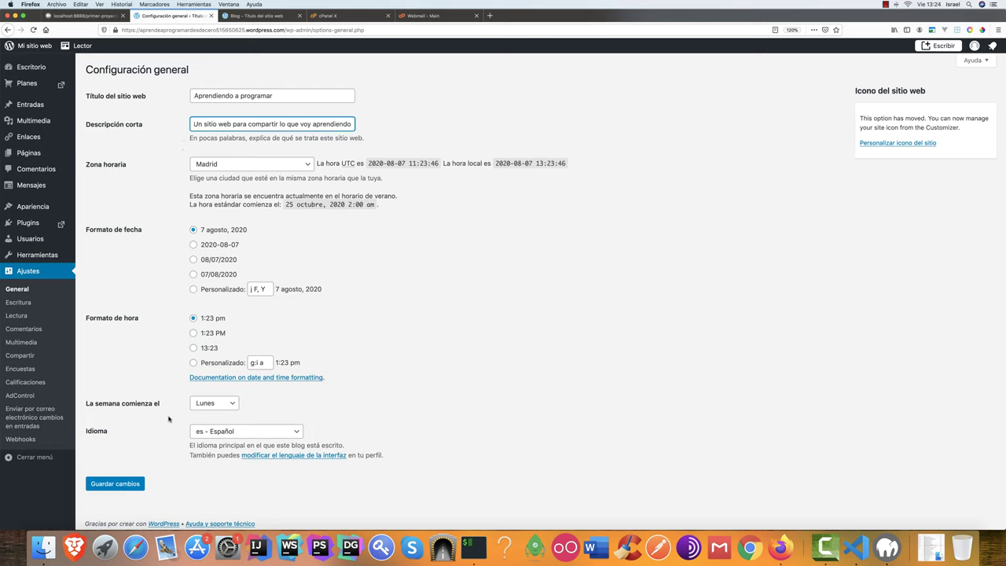
click(127, 483)
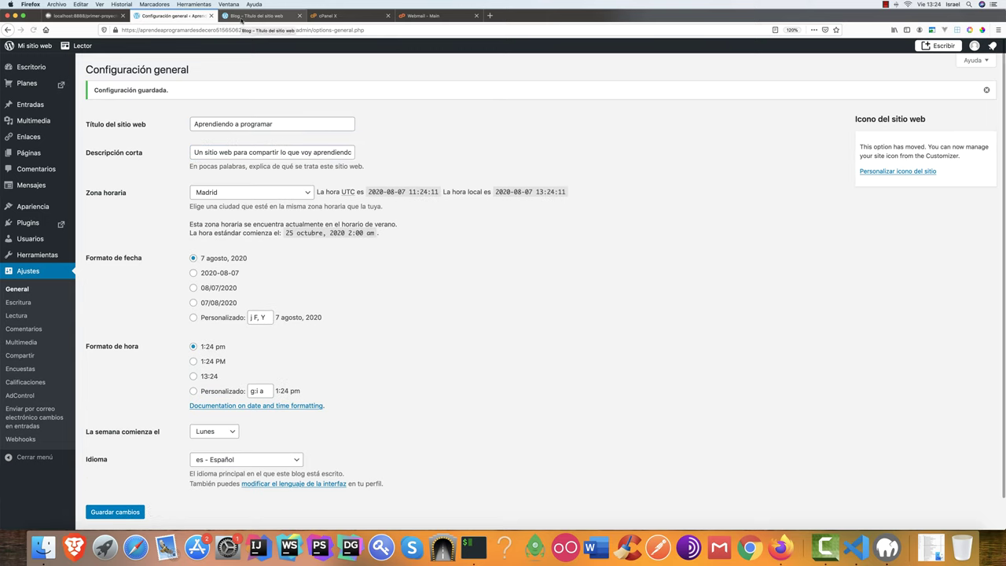
Reload the public Blog page to check the site title and description in its header
key(ctrl+Tab)
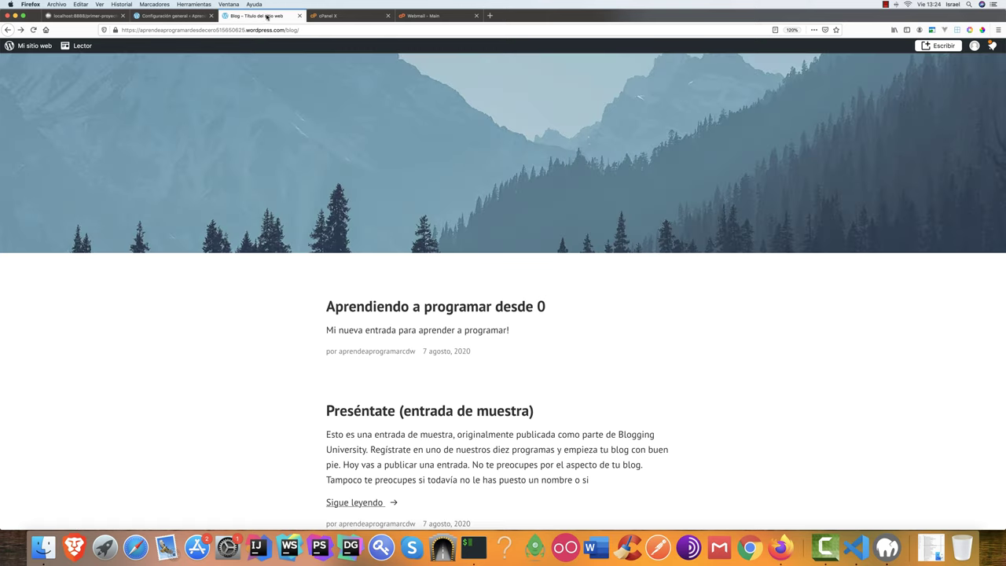
scroll(247, 86, up, 4)
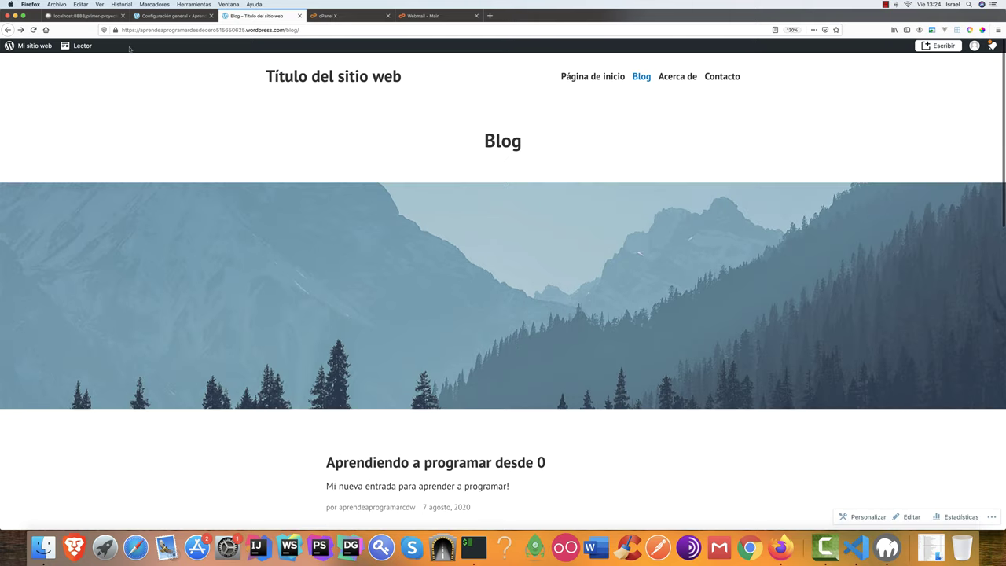
click(34, 30)
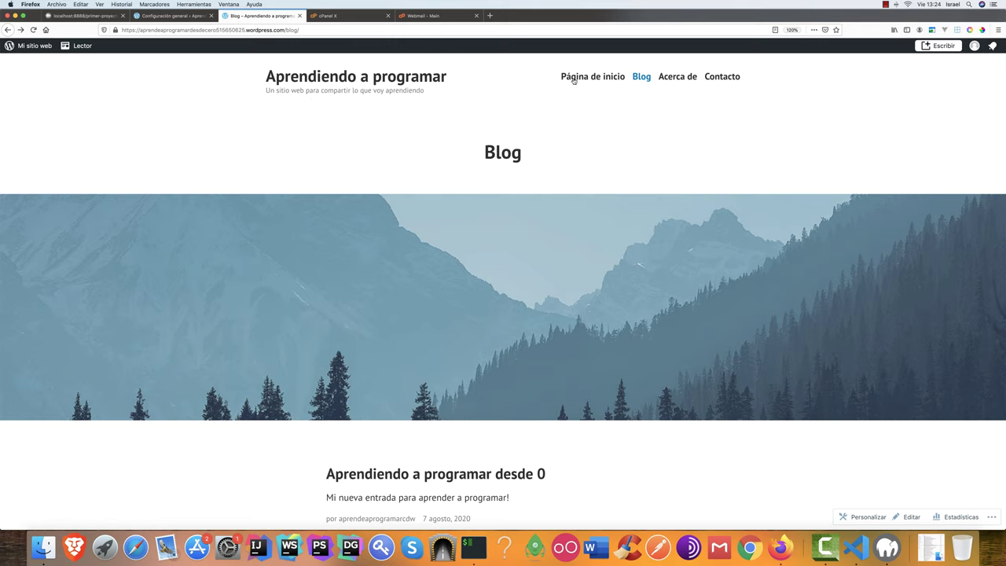
Highlight the site's base address on the settings page, then view the WordPress.com activation e-mail in webmail and return to the public Blog page
click(189, 16)
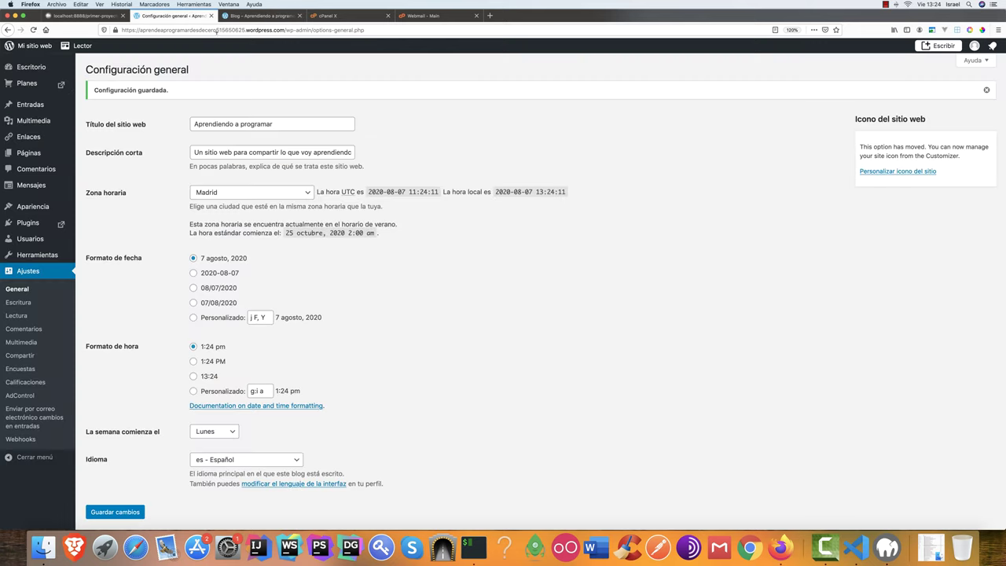
drag(284, 29, 121, 30)
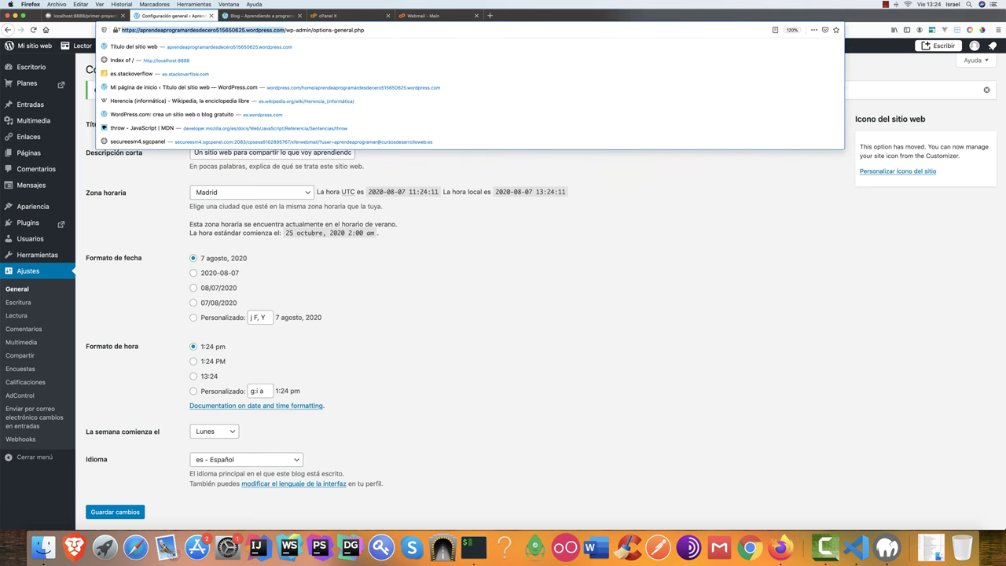
click(427, 16)
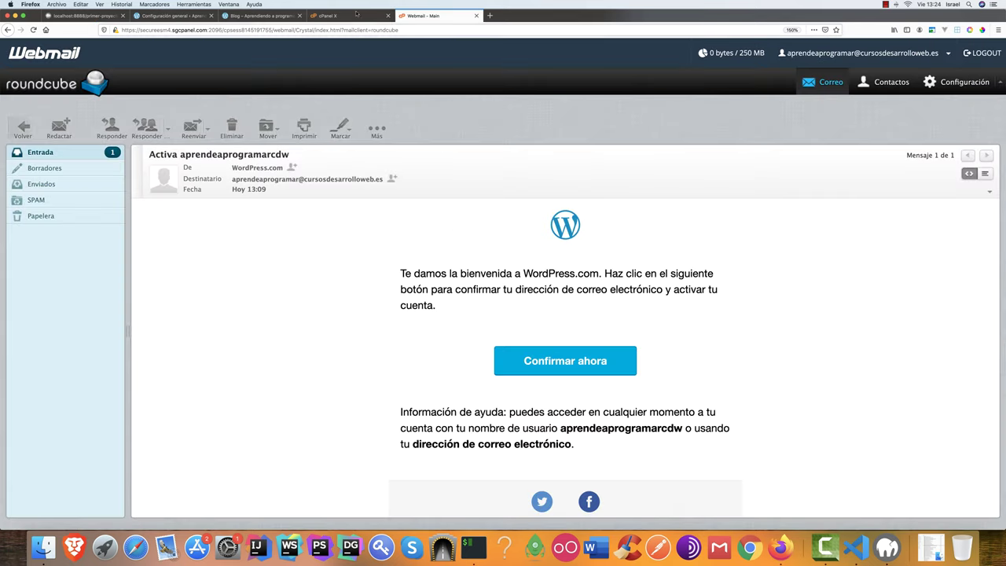
click(262, 16)
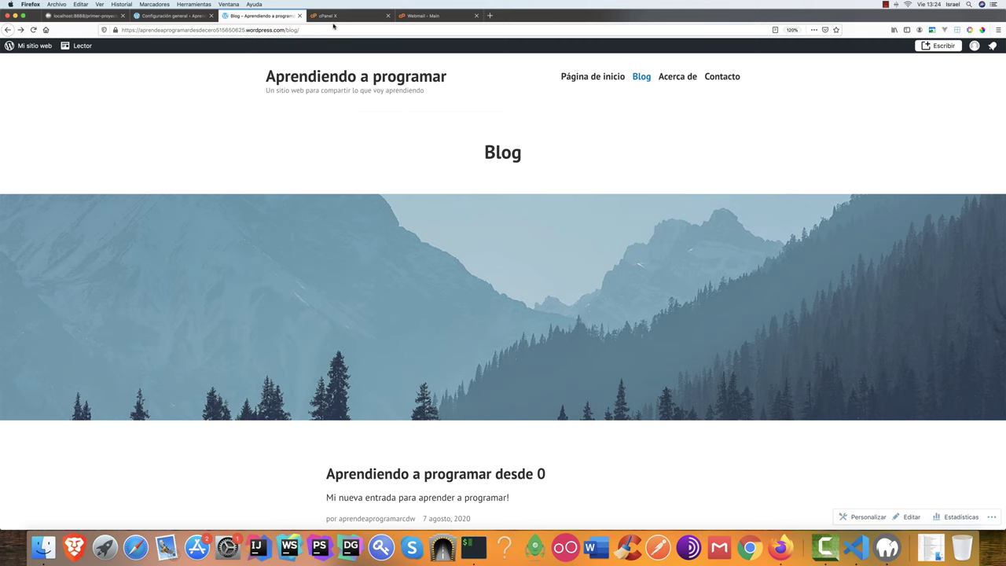
Highlight the wp-admin part of the settings page's address, look over the dashboard's sections and return to the public Blog page
click(188, 16)
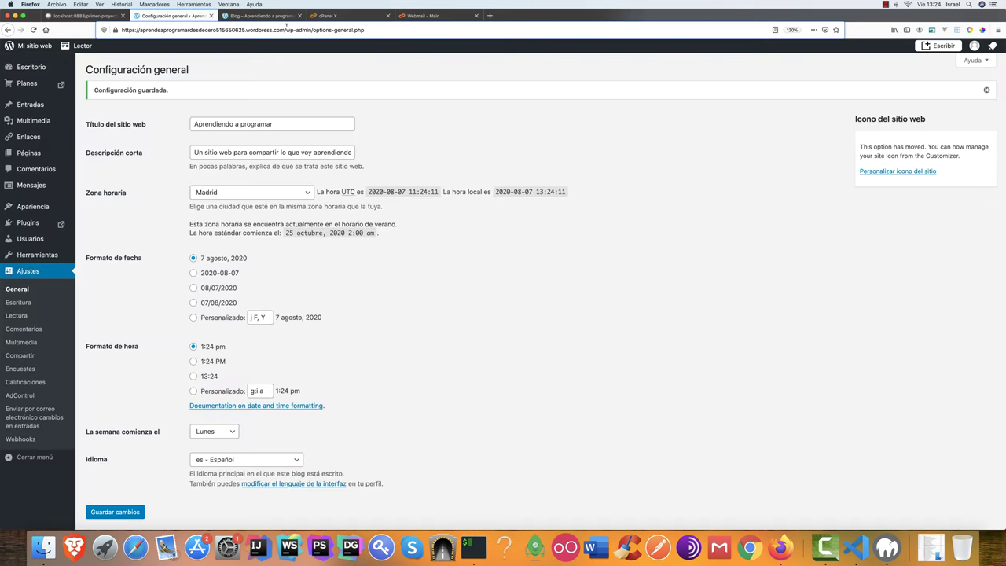
drag(286, 29, 310, 30)
click(448, 214)
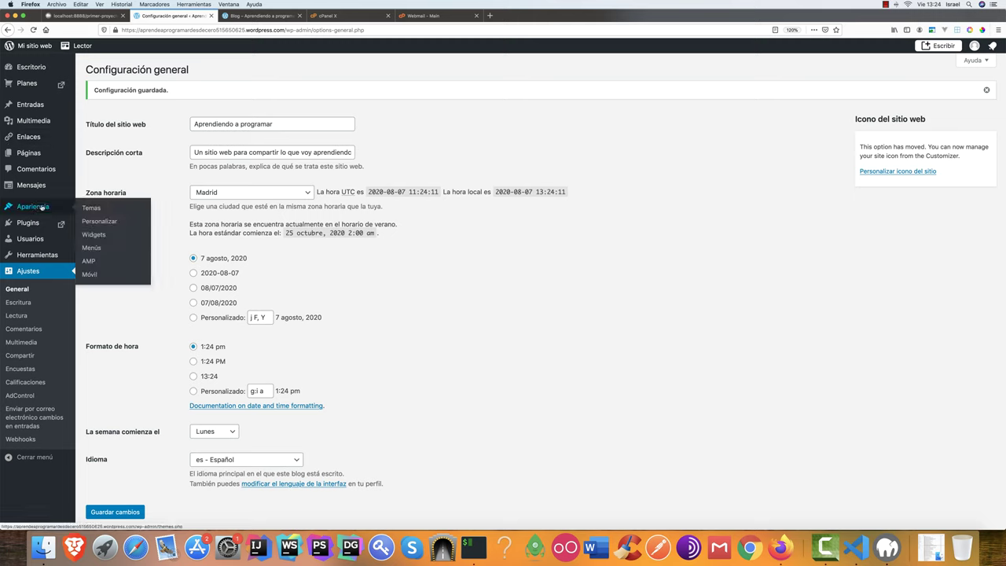
mouse_move(26, 100)
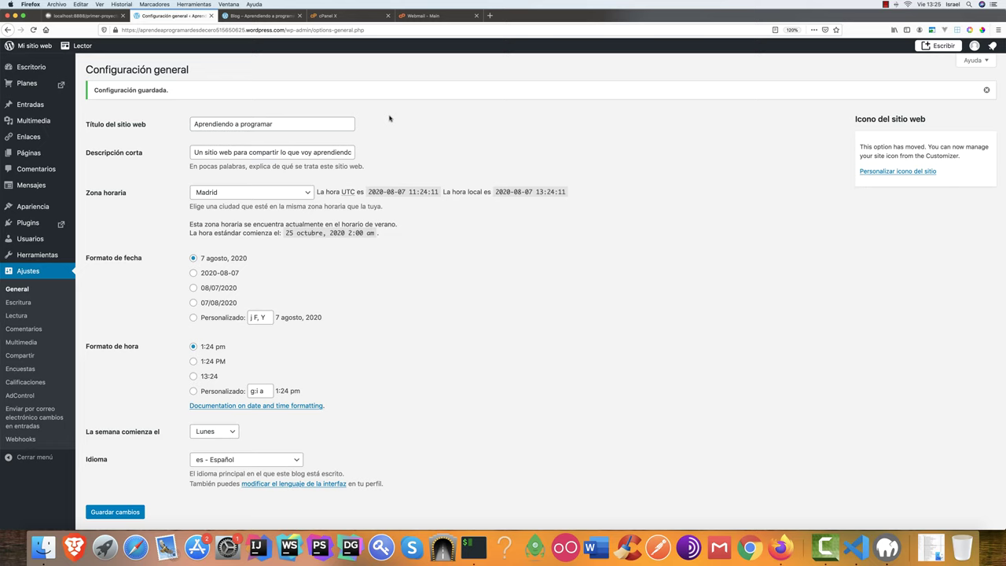
click(239, 17)
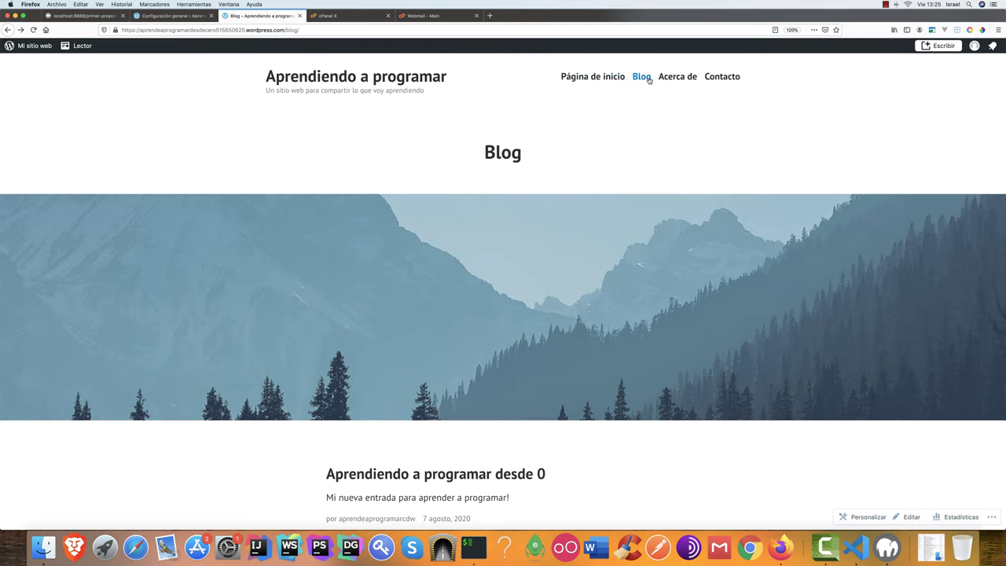
Remove the "Acerca de" item from the site's Primary menu, save the menu and check the navigation on the reloaded public Blog page
click(165, 17)
mouse_move(24, 211)
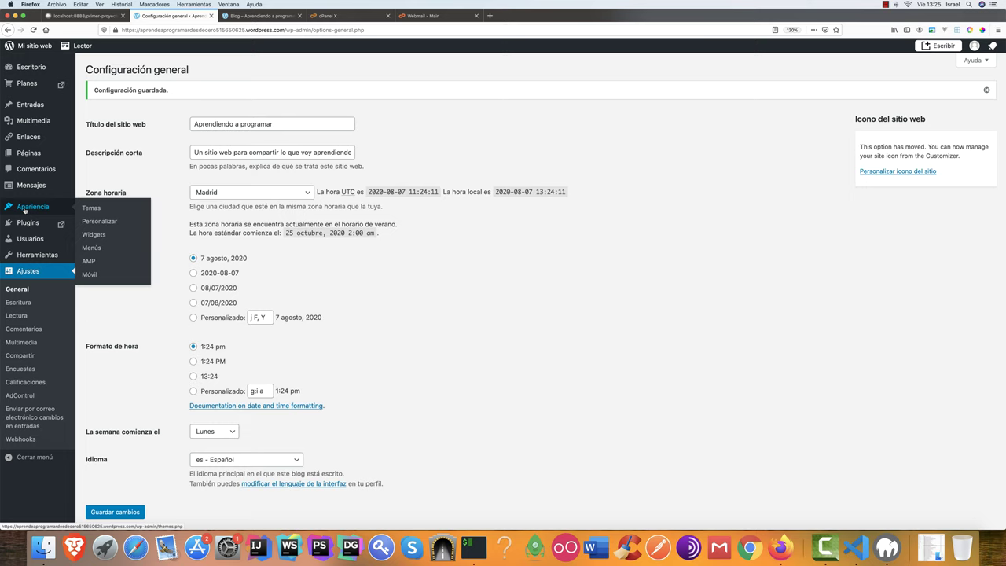
click(91, 248)
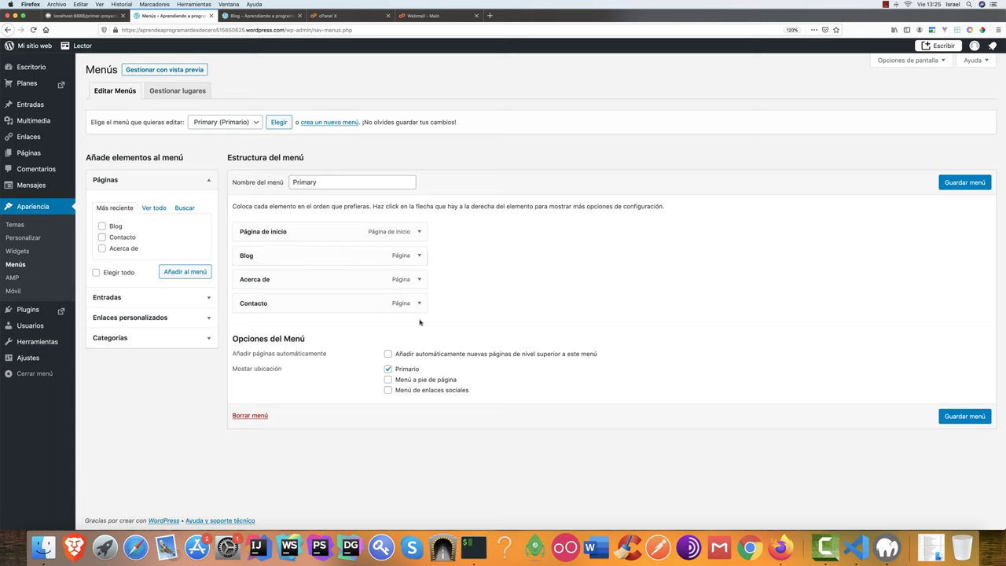
click(419, 280)
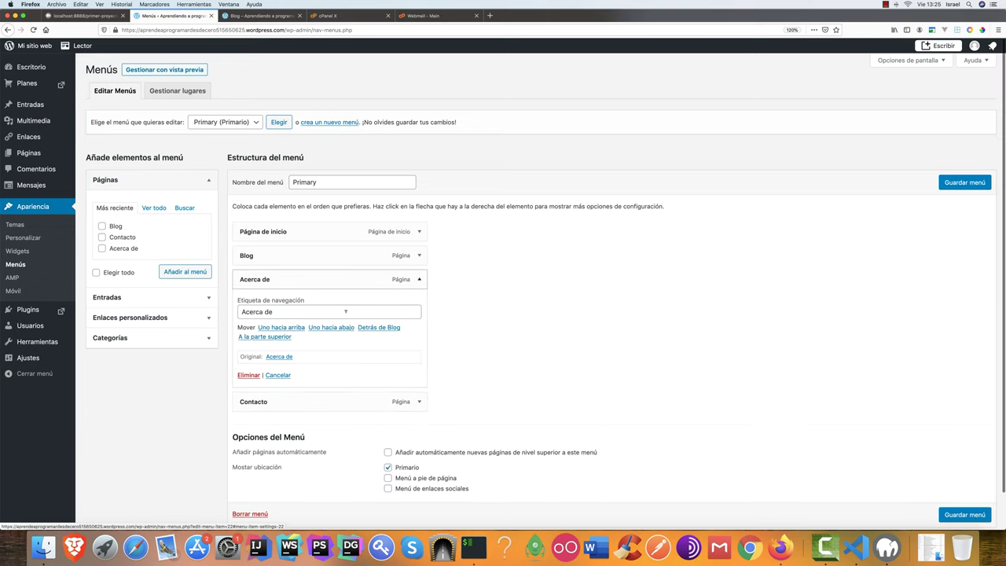
click(248, 376)
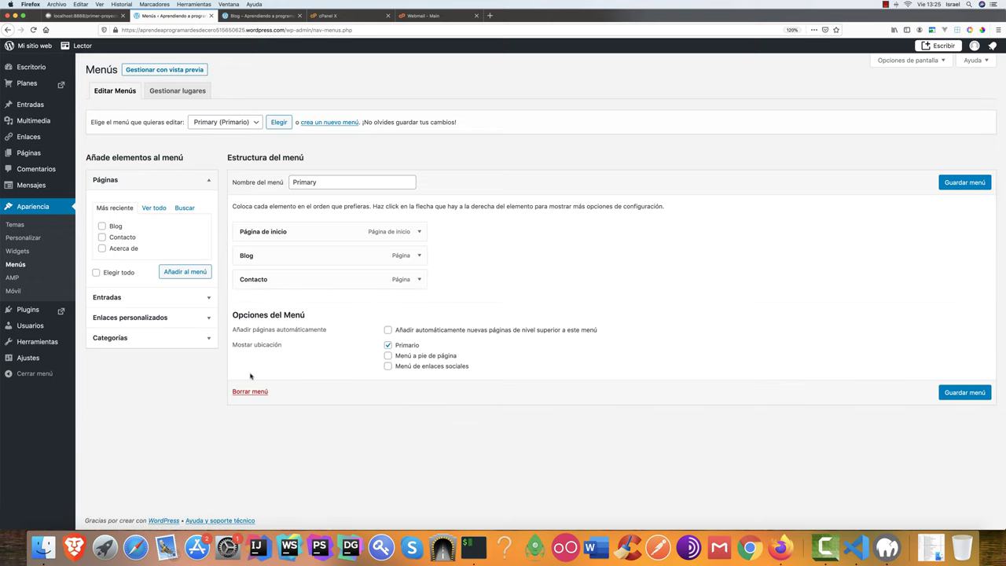
click(965, 183)
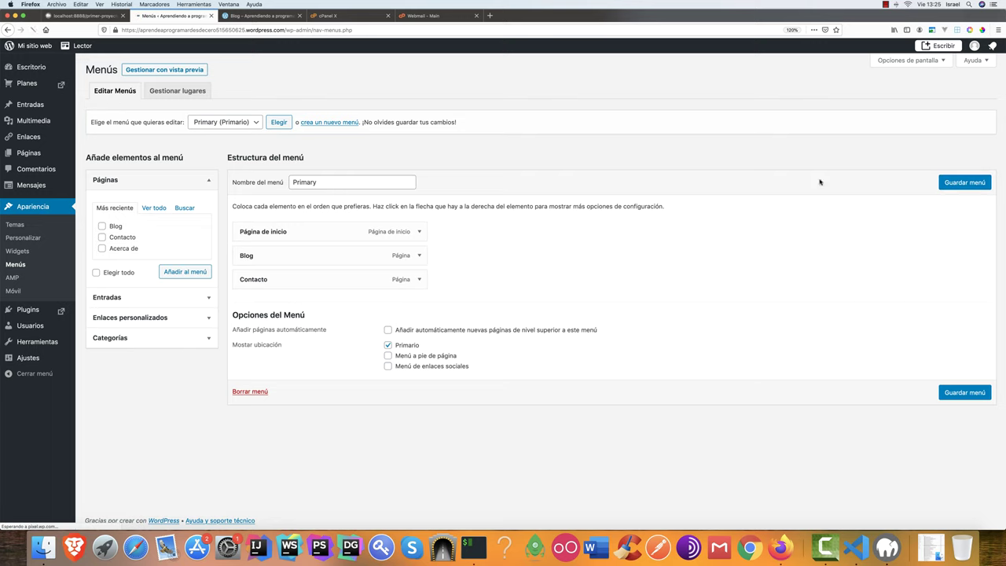
click(240, 17)
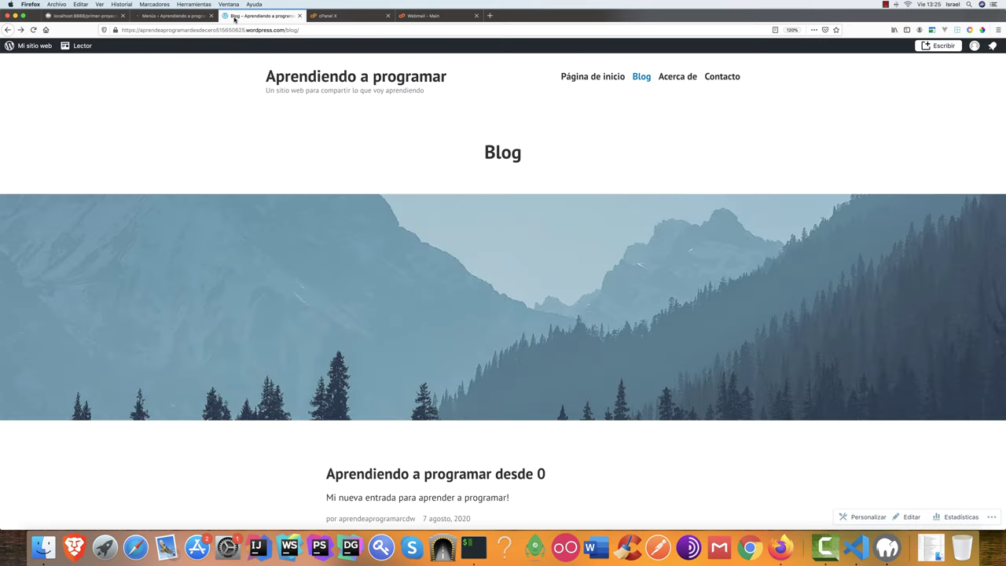
click(33, 29)
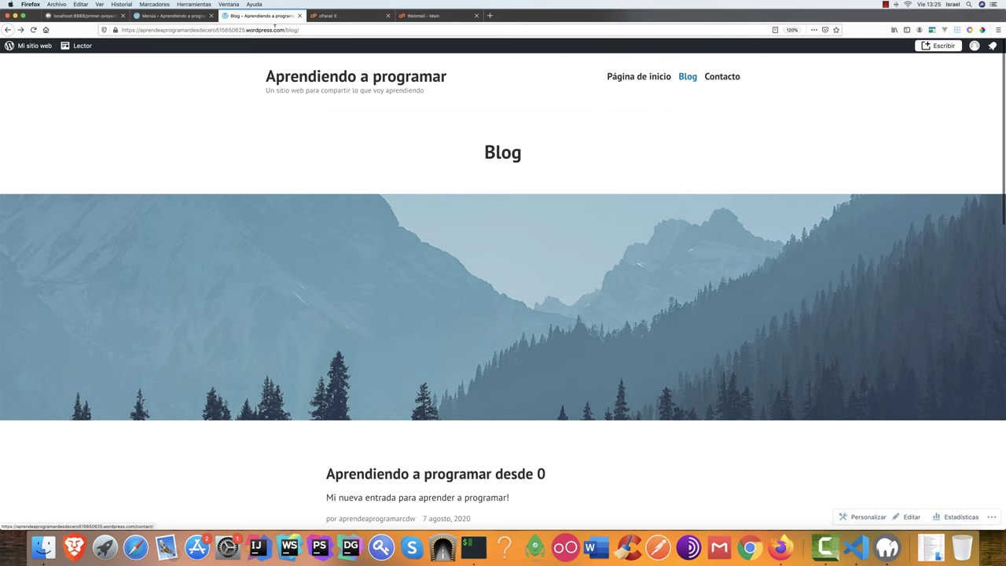
Add the "Acerca de" page to the Primary menu between Blog and Contacto and save the menu
click(173, 16)
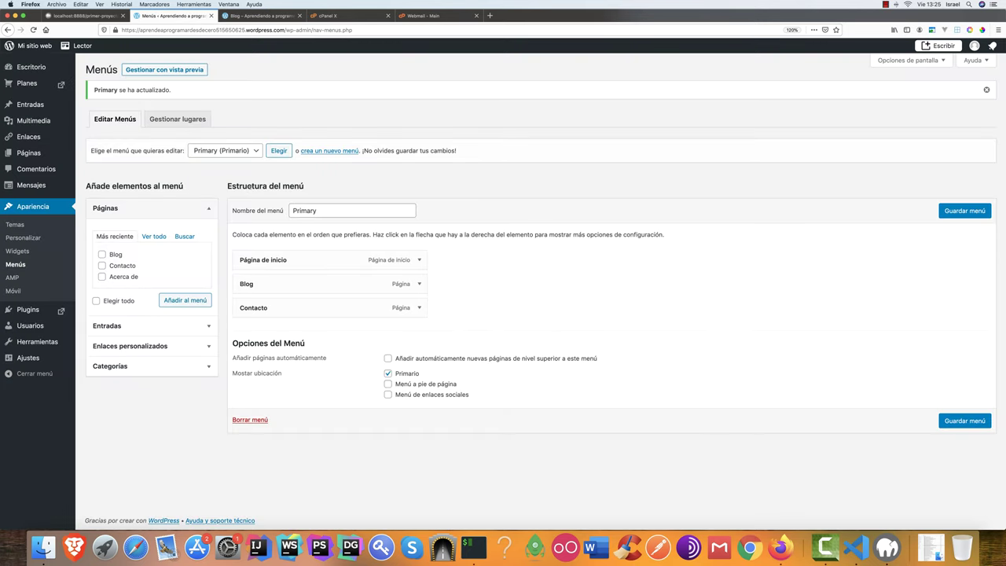
click(101, 277)
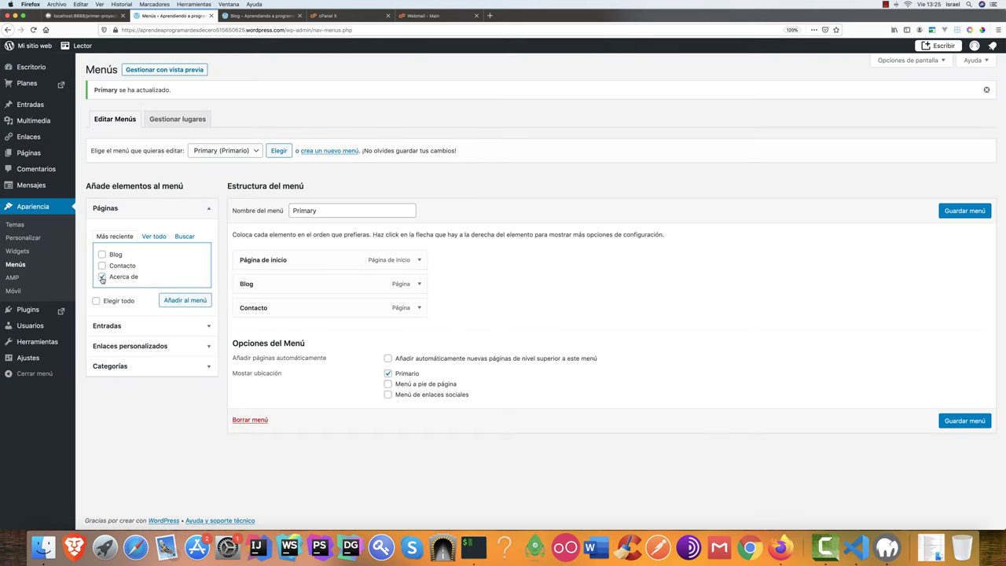
click(182, 302)
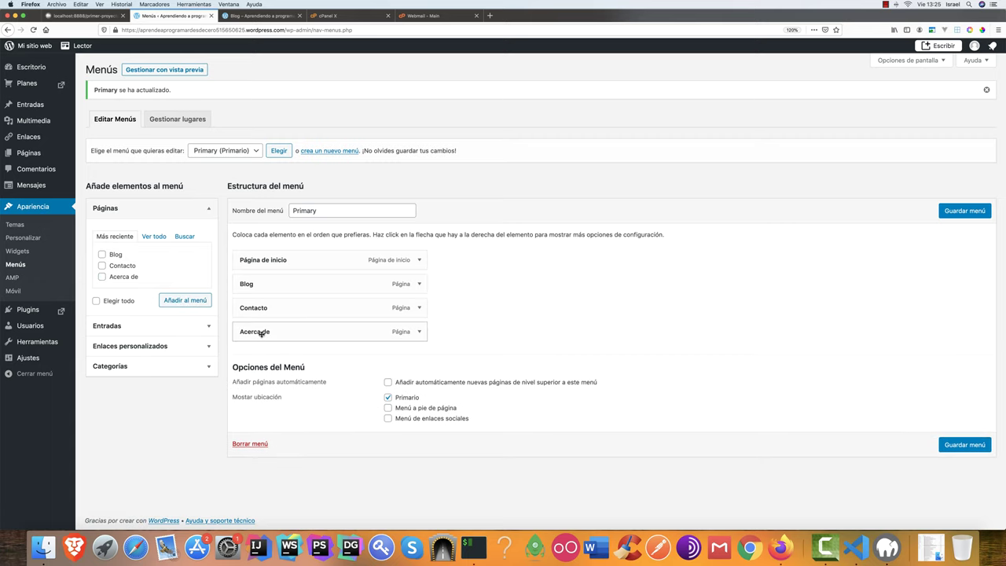
drag(261, 333, 265, 309)
click(961, 445)
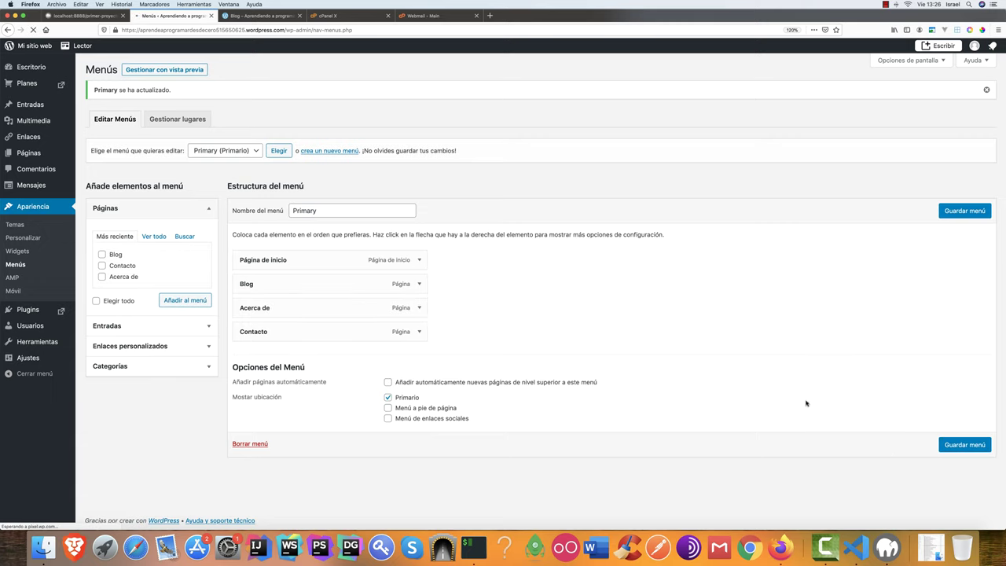
Reload the public Blog page and review its navigation menu, post list and footer
click(268, 16)
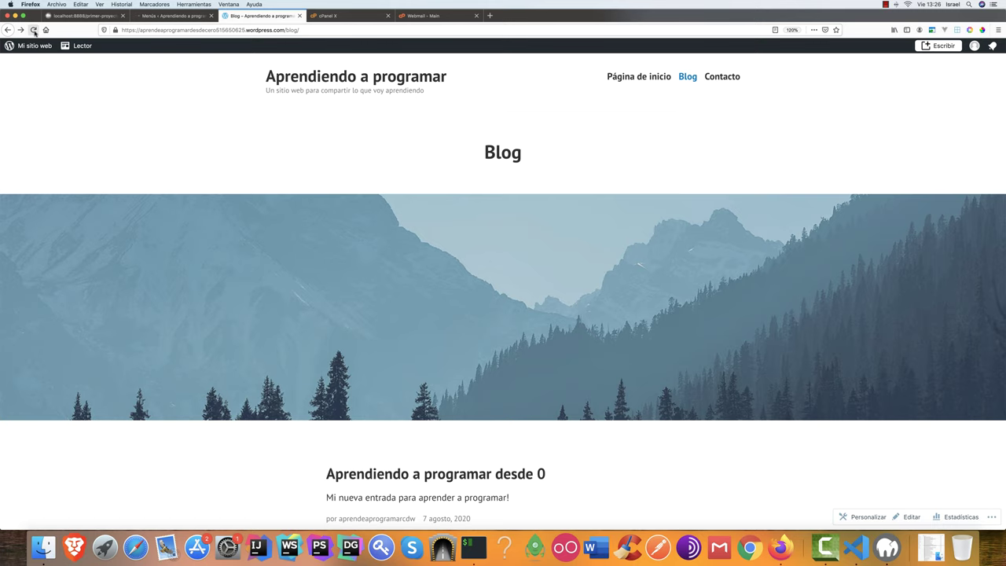
click(78, 45)
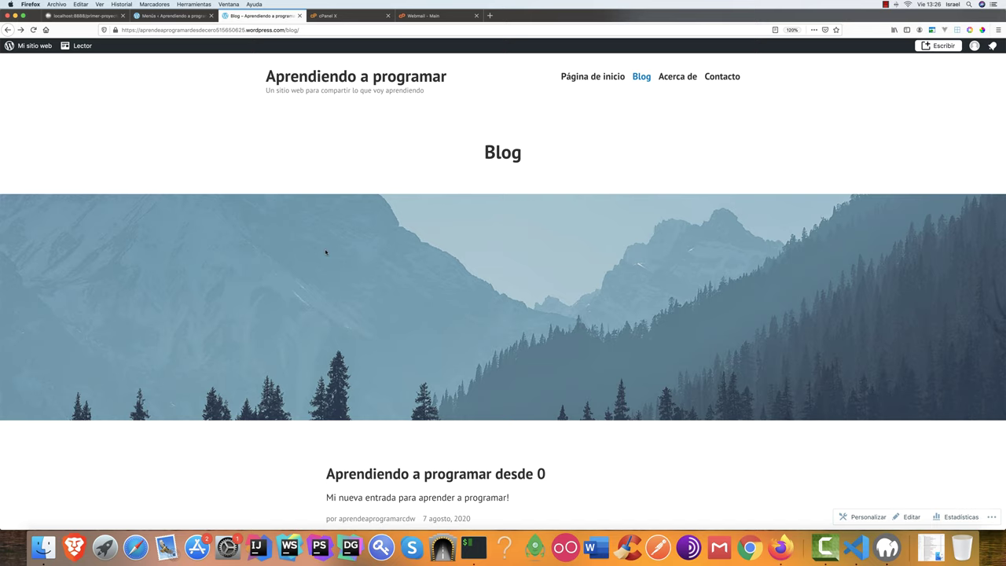
scroll(326, 252, down, 5)
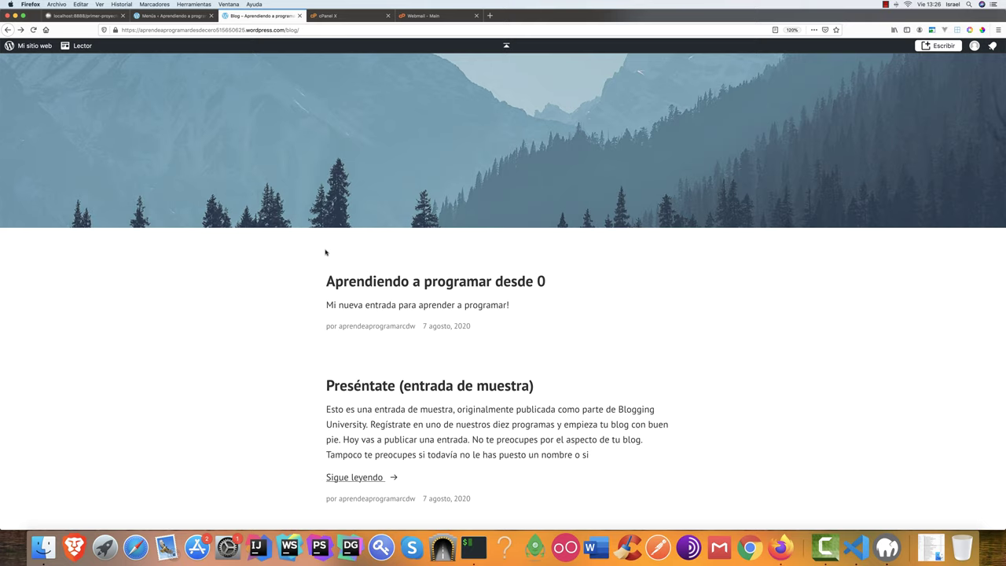
scroll(325, 253, down, 15)
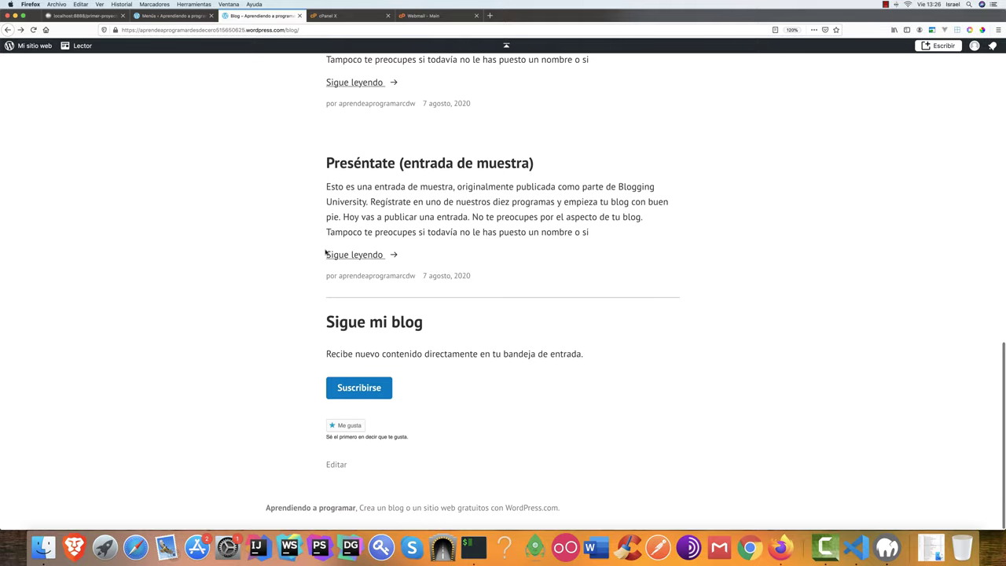
scroll(284, 249, up, 15)
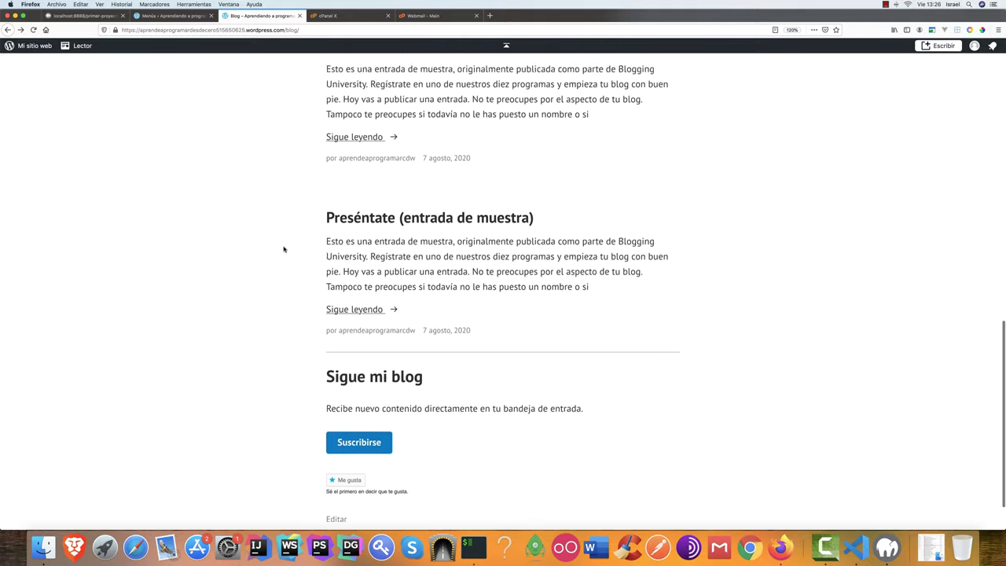
scroll(284, 248, up, 2)
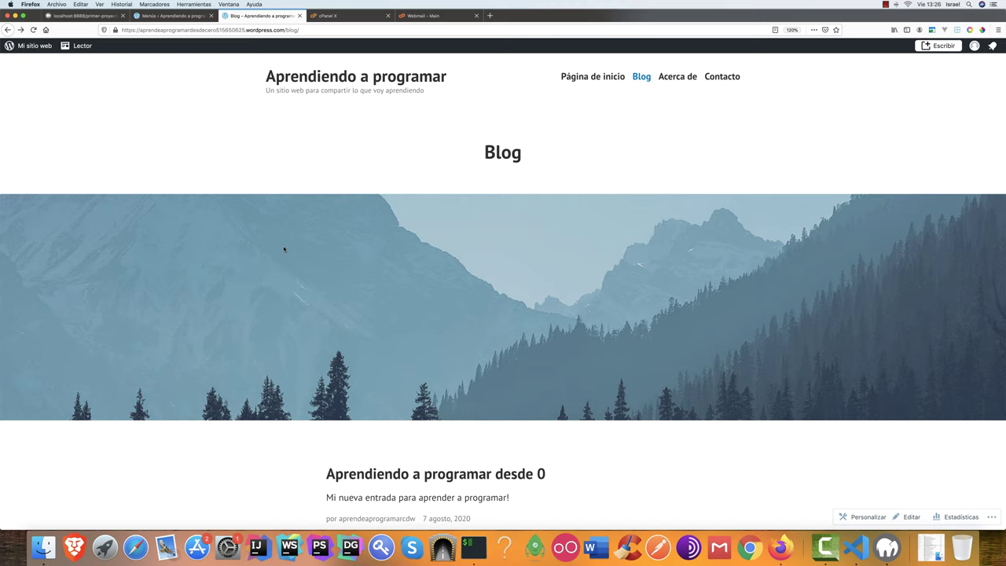
scroll(284, 249, down, 15)
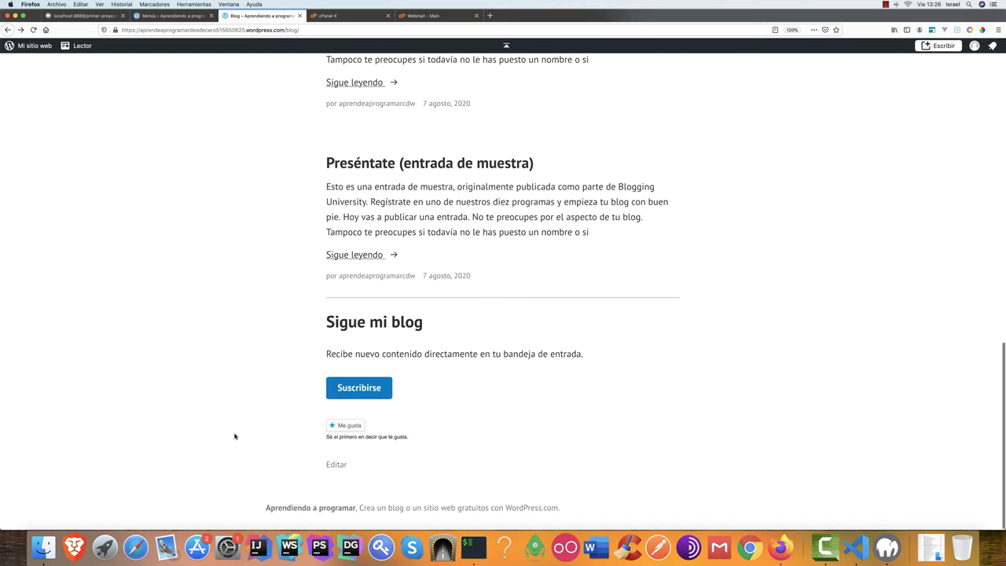
scroll(240, 393, up, 5)
scroll(239, 393, up, 10)
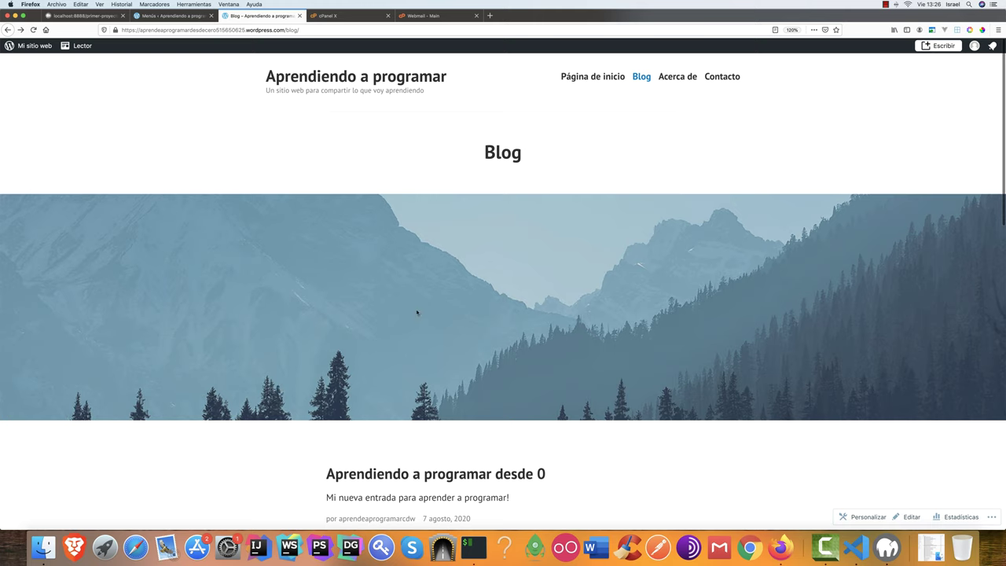